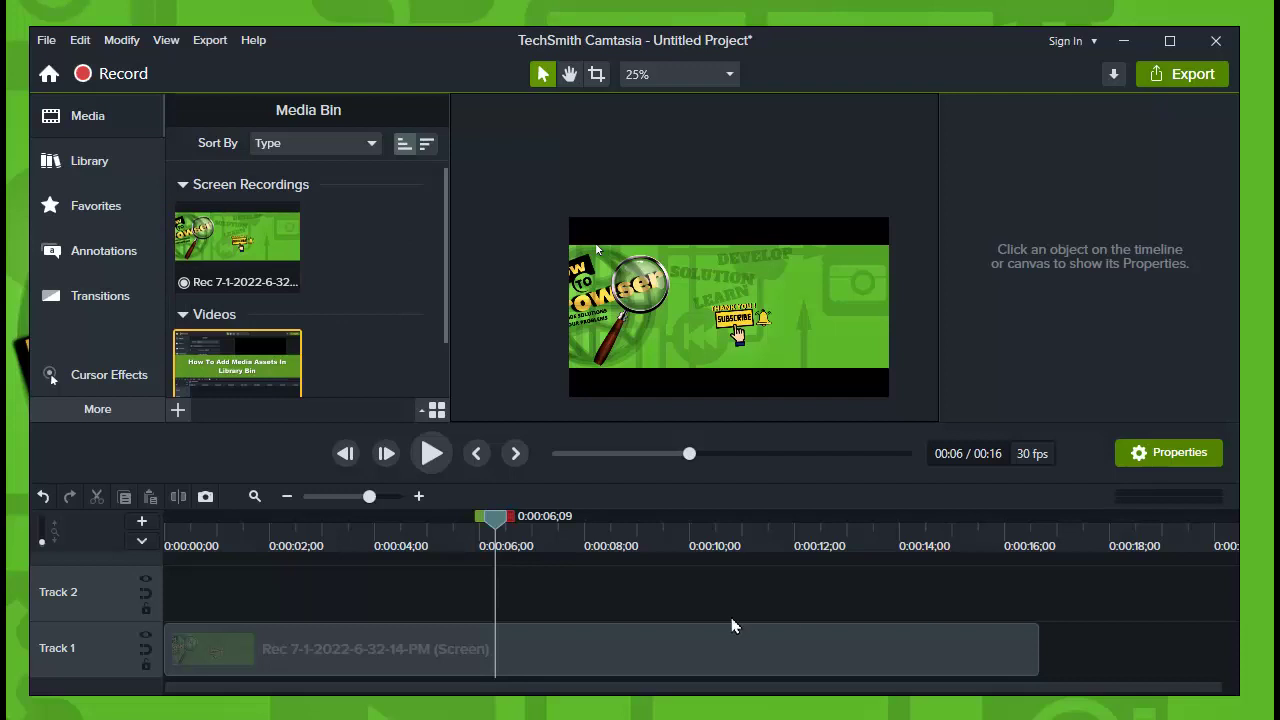
# - Browse the Behaviors collection and return to the Cursor Effects collection
pyautogui.click(113, 376)
pyautogui.click(112, 417)
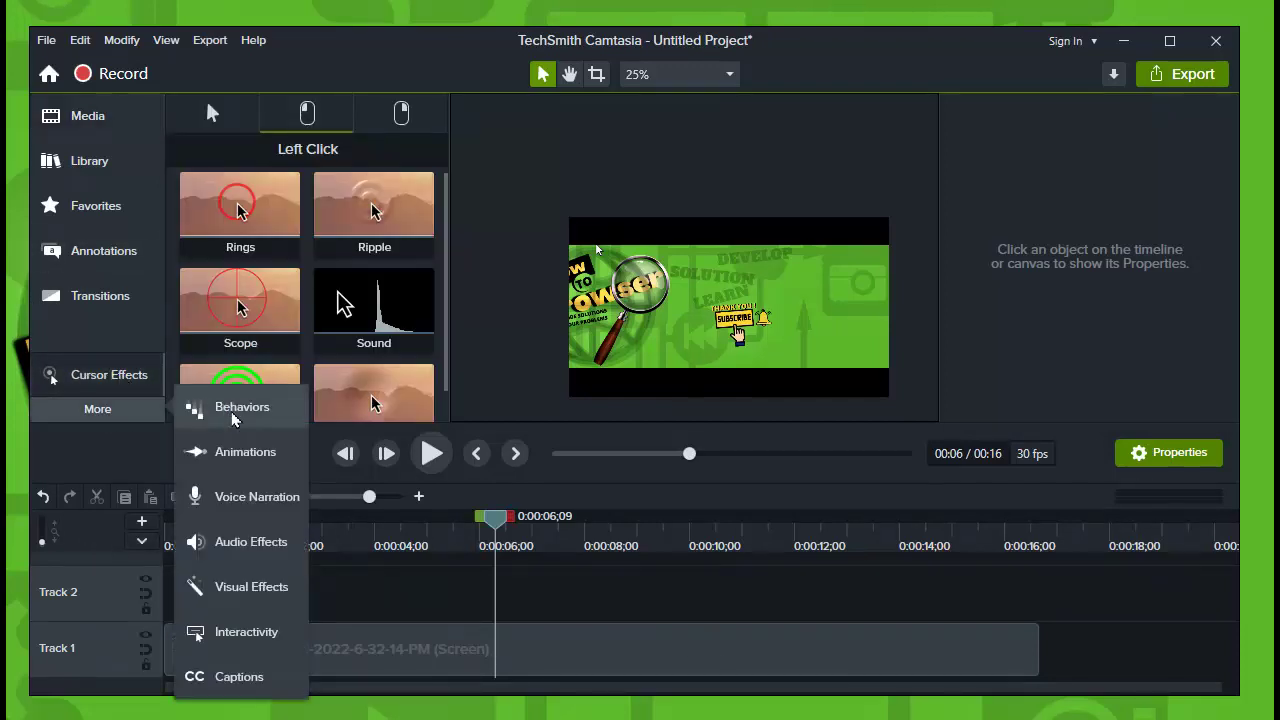
pyautogui.click(200, 407)
pyautogui.click(96, 409)
pyautogui.click(146, 409)
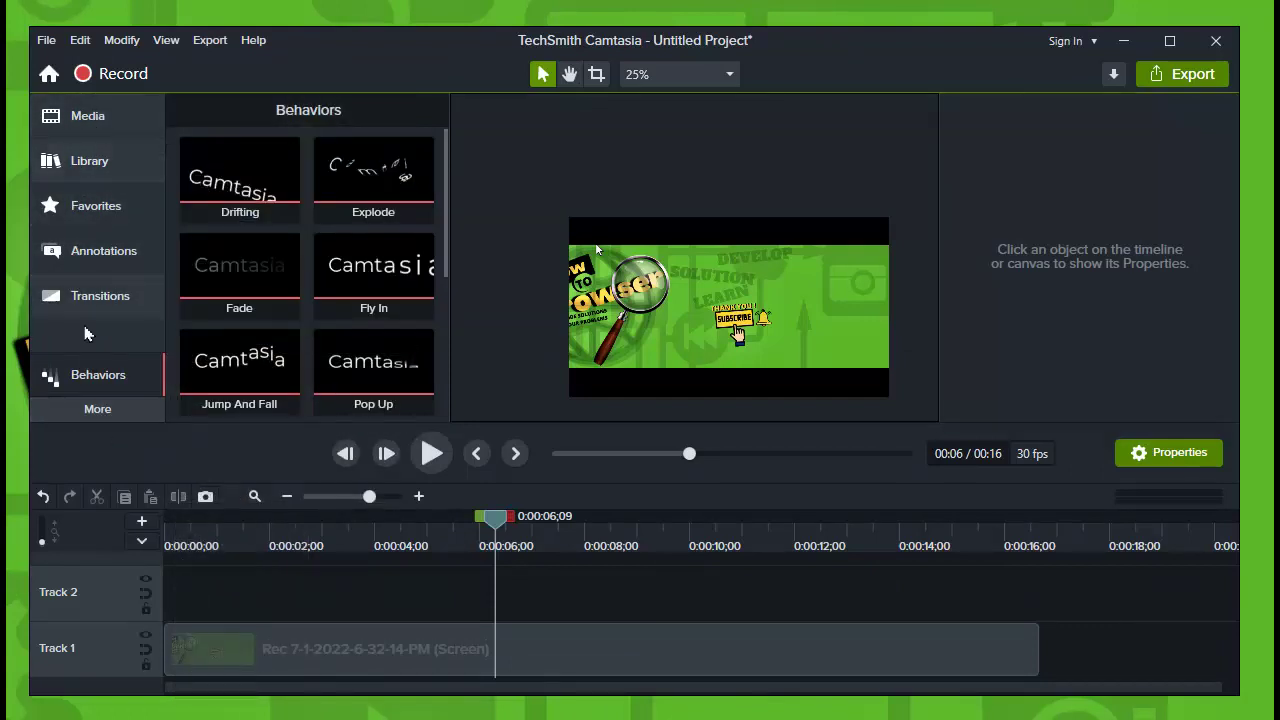
pyautogui.click(97, 409)
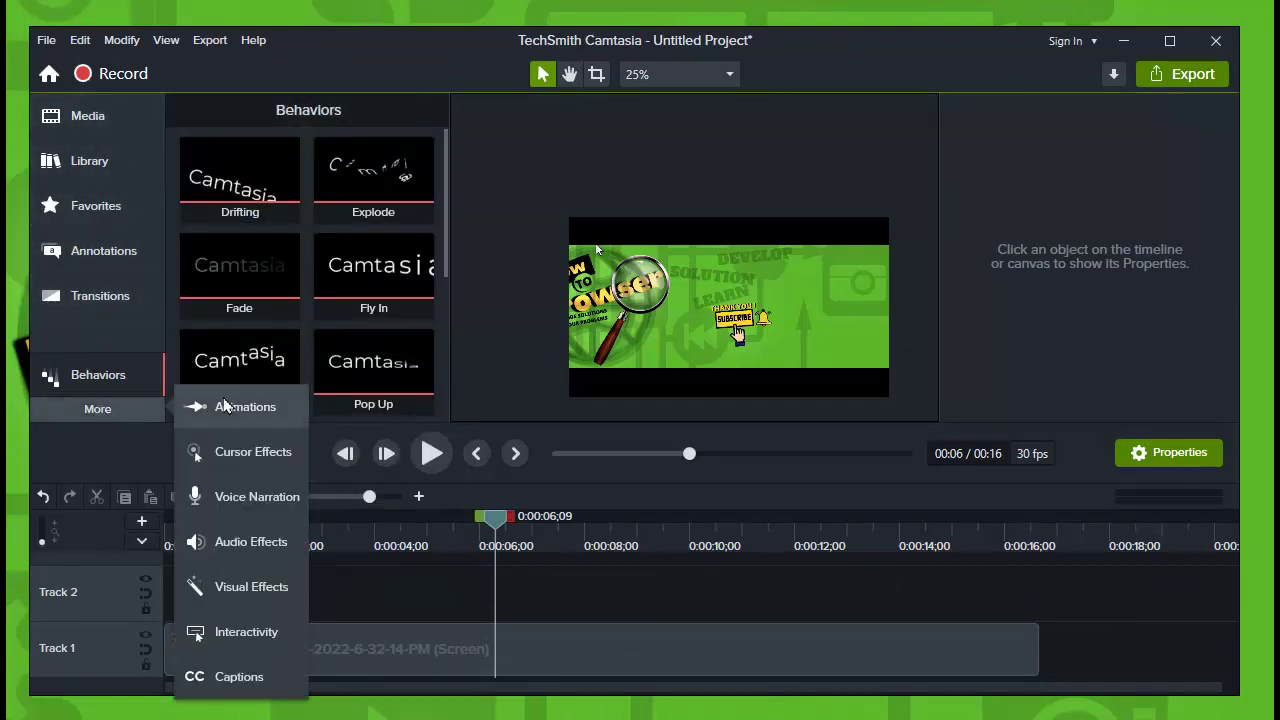
pyautogui.click(279, 463)
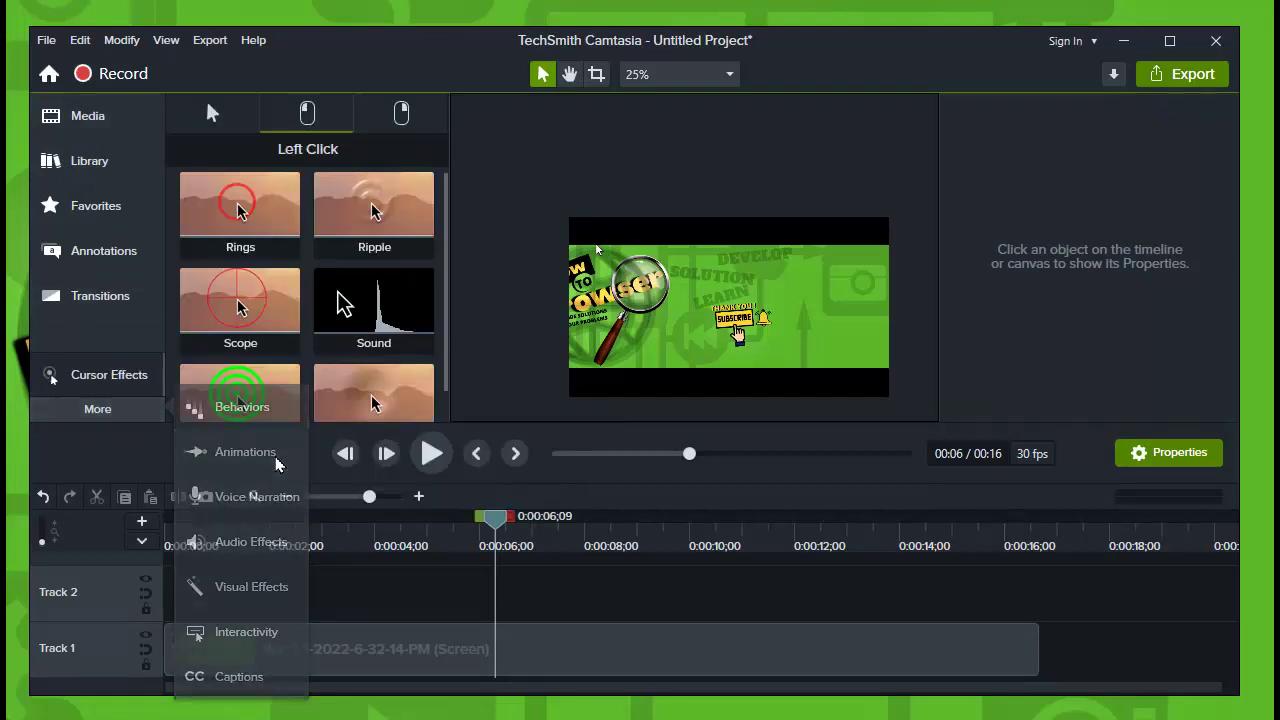
# - Look through the cursor, left-click and right-click effects, ending on the general cursor effects
pyautogui.click(240, 126)
pyautogui.scroll(-1, 239, 396)
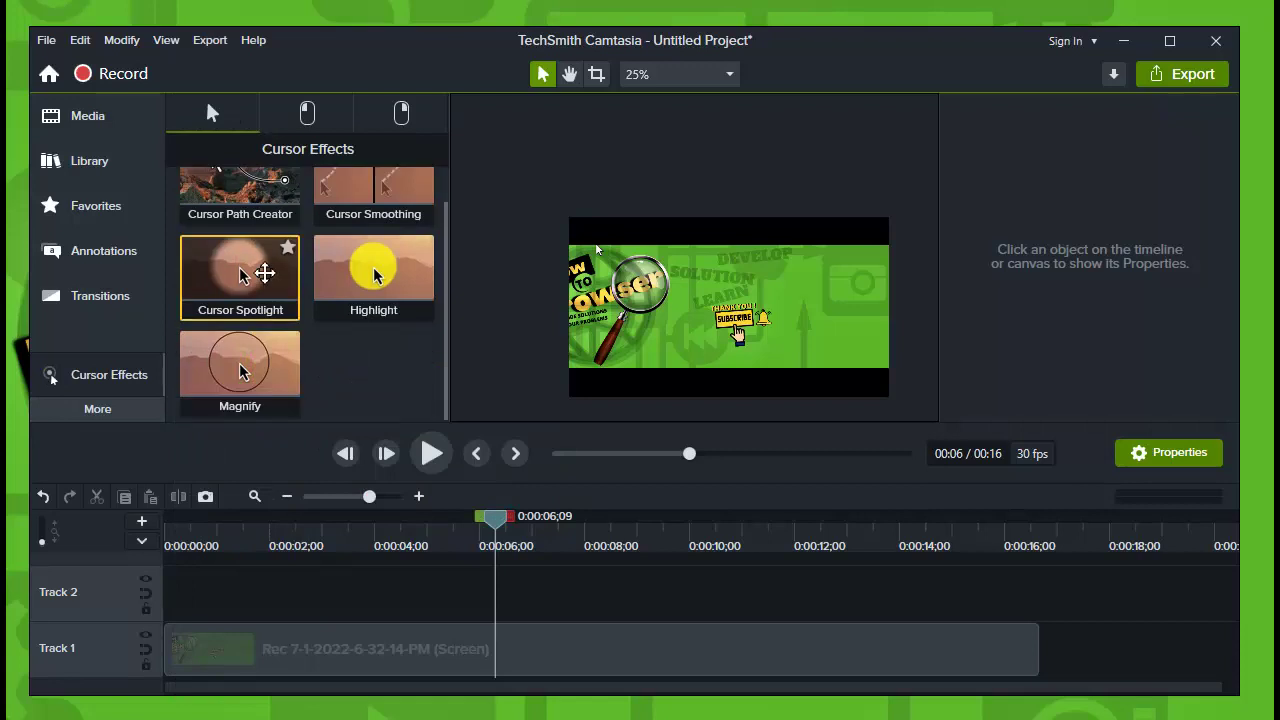
pyautogui.scroll(1, 333, 307)
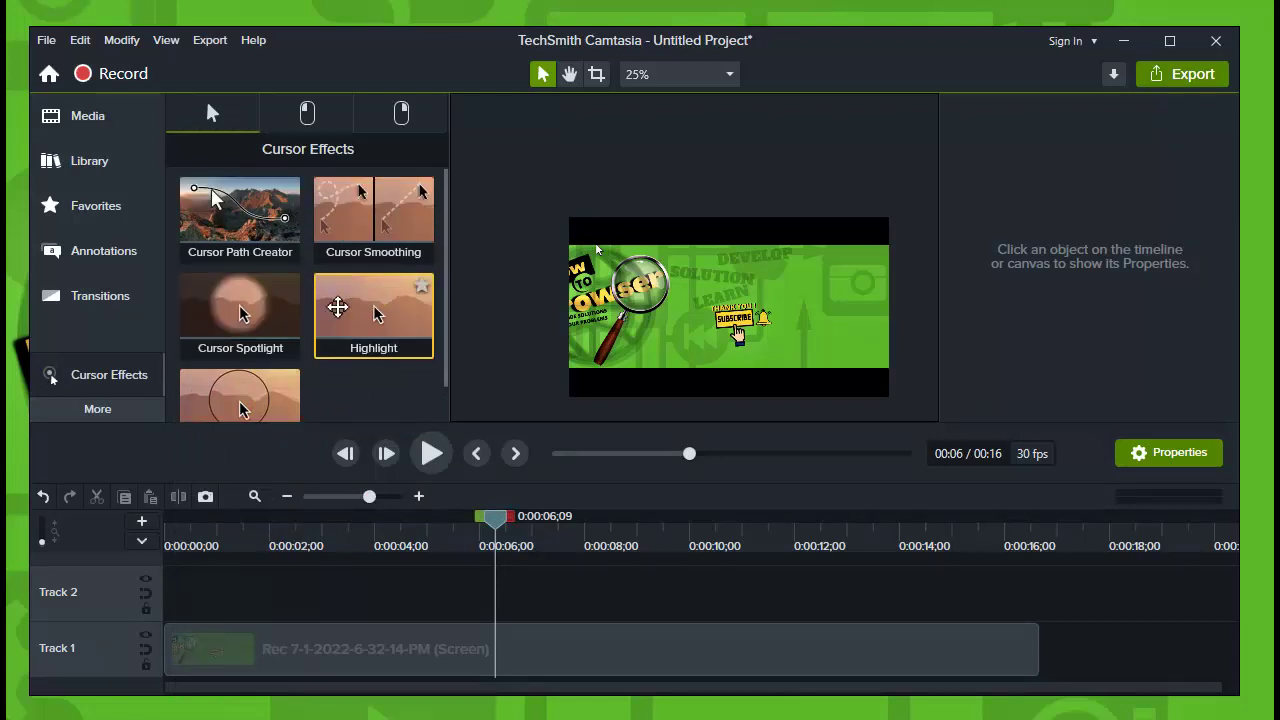
pyautogui.click(328, 116)
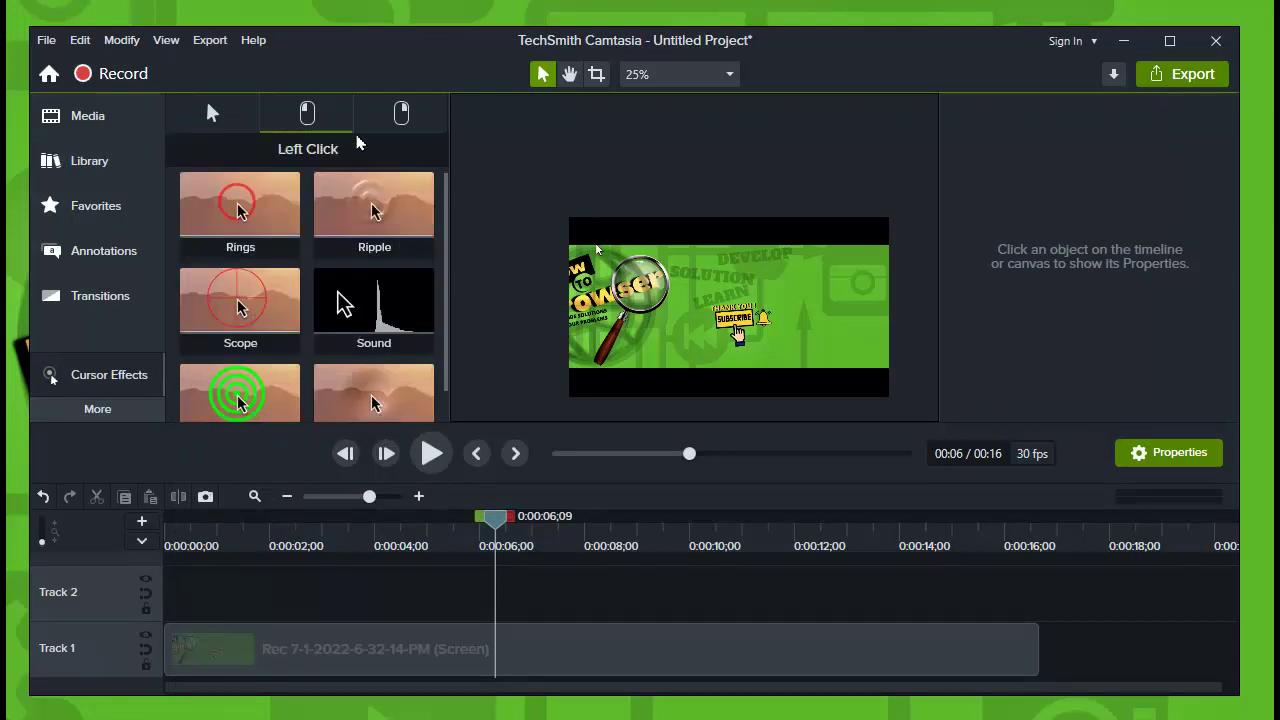
pyautogui.click(390, 128)
pyautogui.click(338, 122)
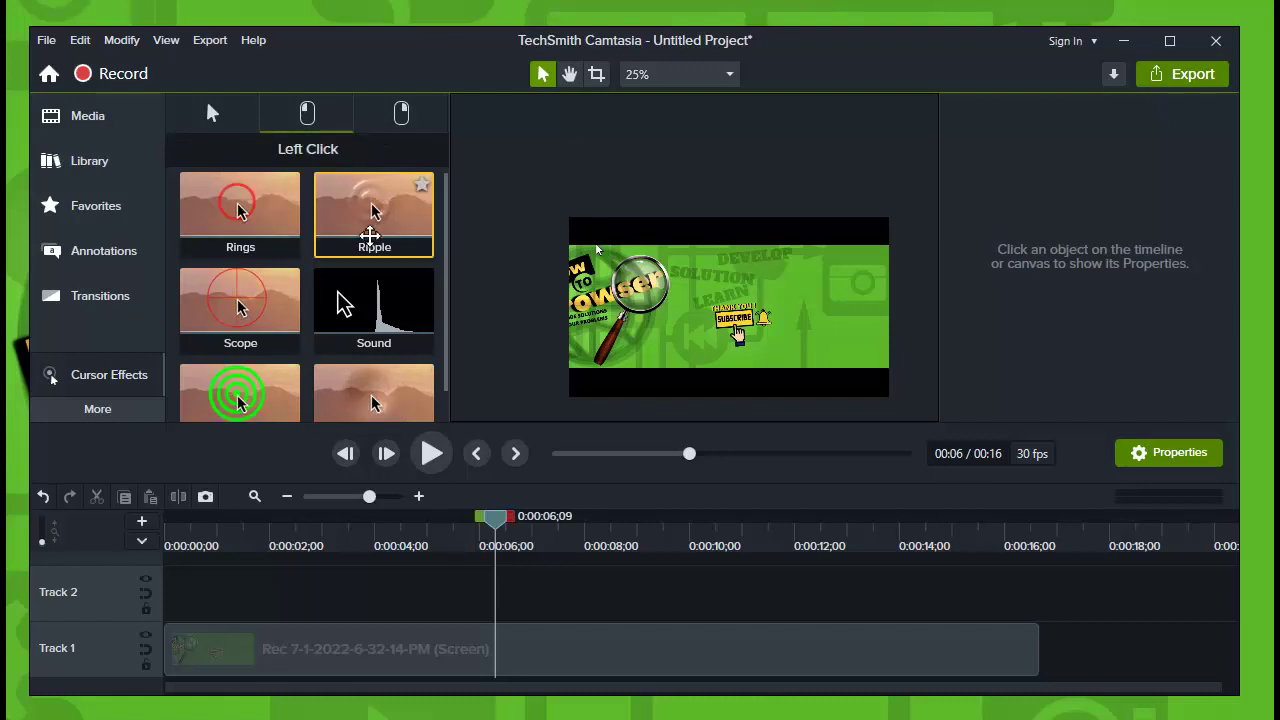
pyautogui.click(233, 135)
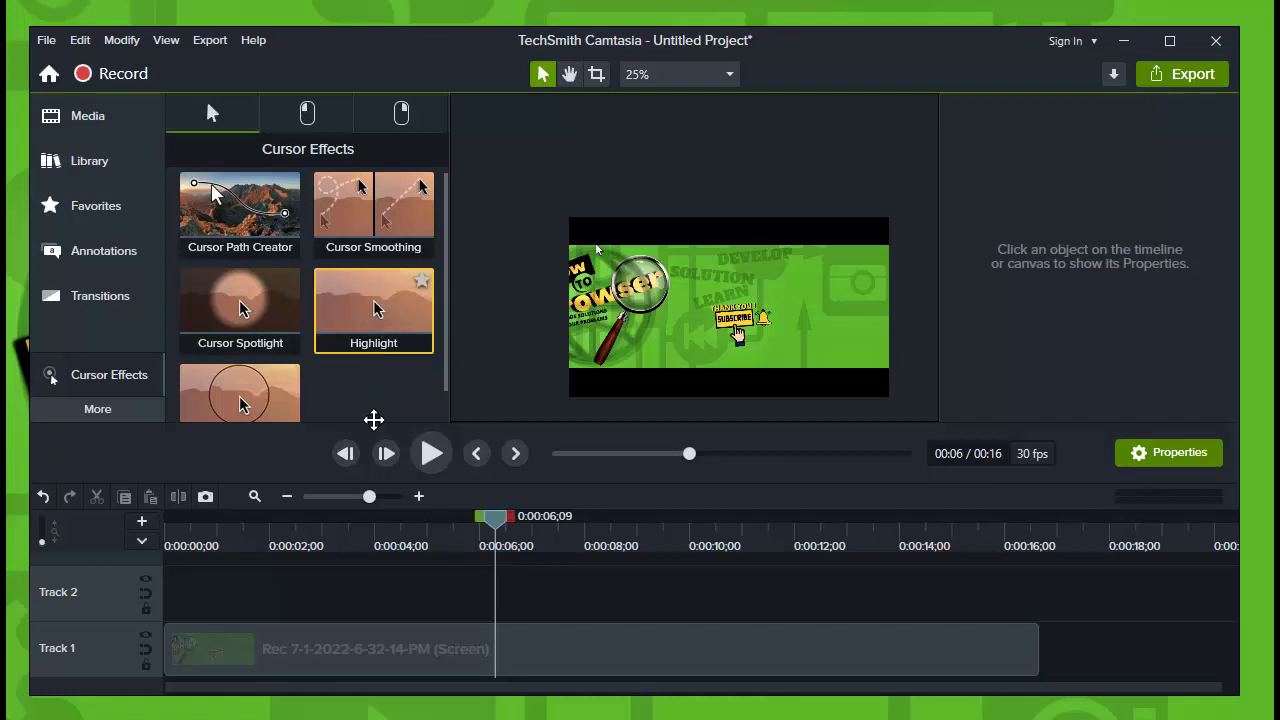
# - Position the playhead at about 10 seconds and apply the Highlight cursor effect to the screen recording on Track 1
pyautogui.click(466, 640)
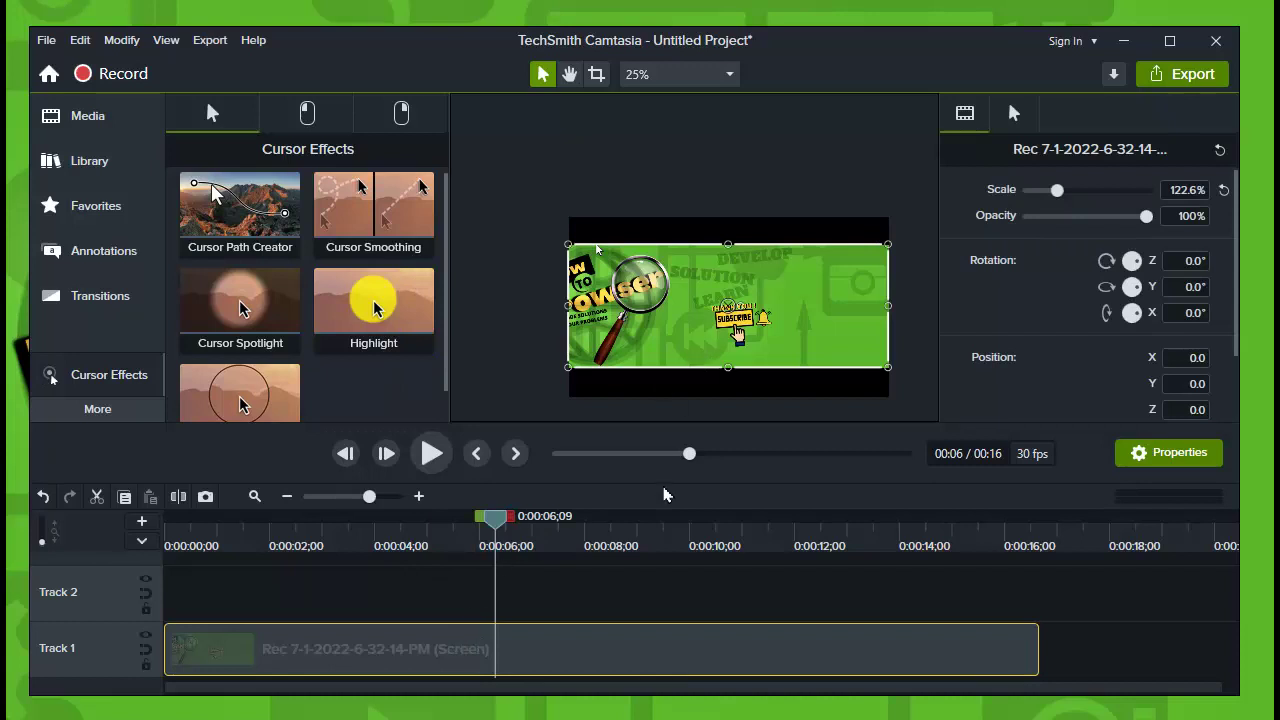
pyautogui.moveTo(495, 516); pyautogui.dragTo(549, 516)
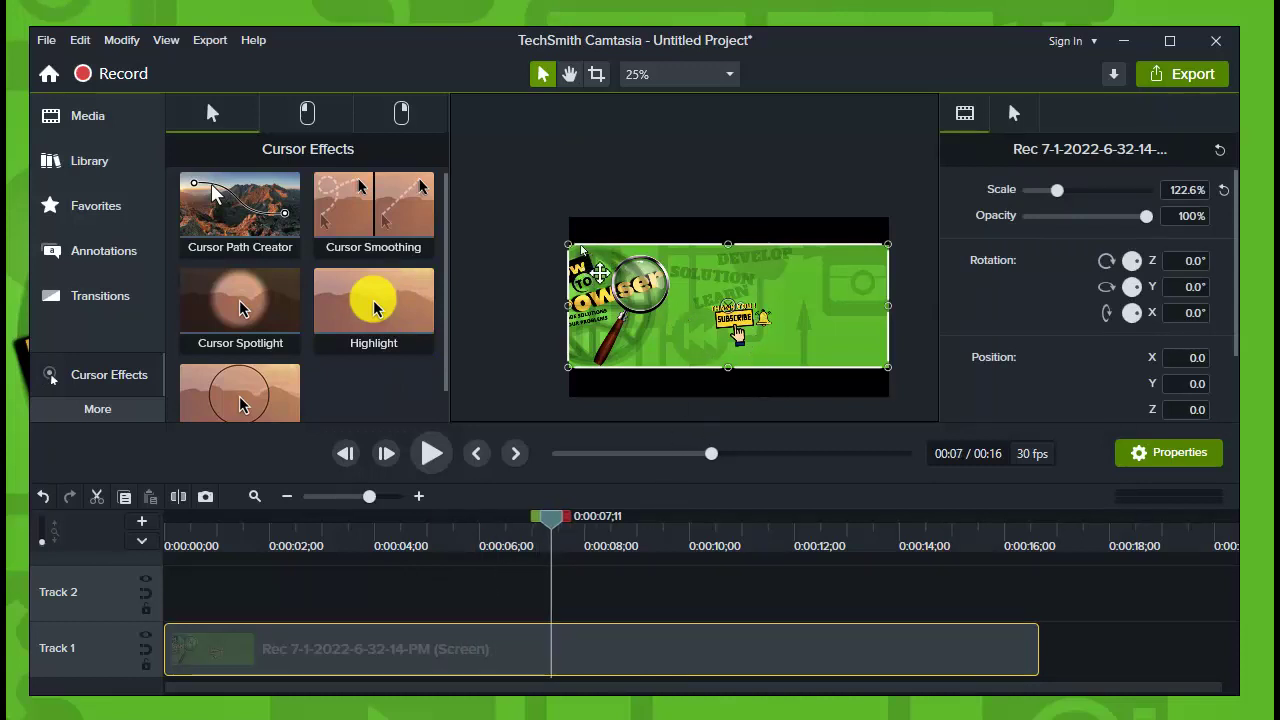
pyautogui.moveTo(601, 540); pyautogui.dragTo(717, 540)
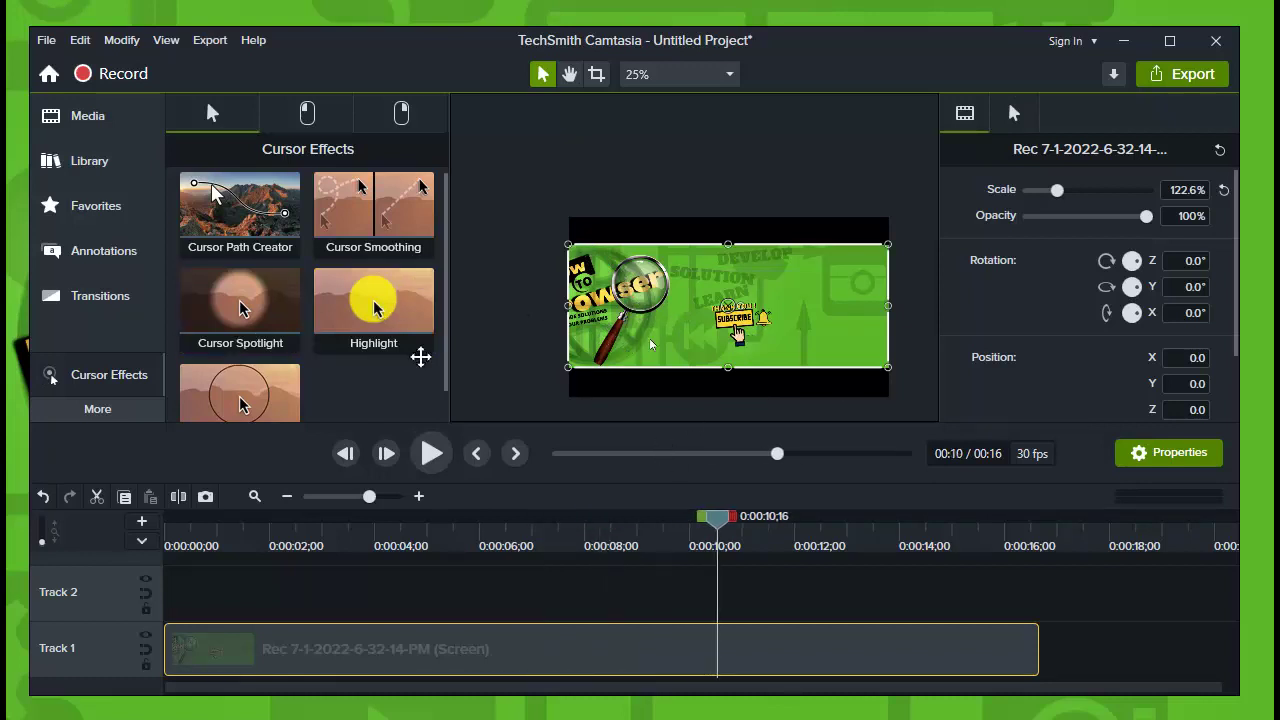
pyautogui.moveTo(388, 327); pyautogui.dragTo(492, 650)
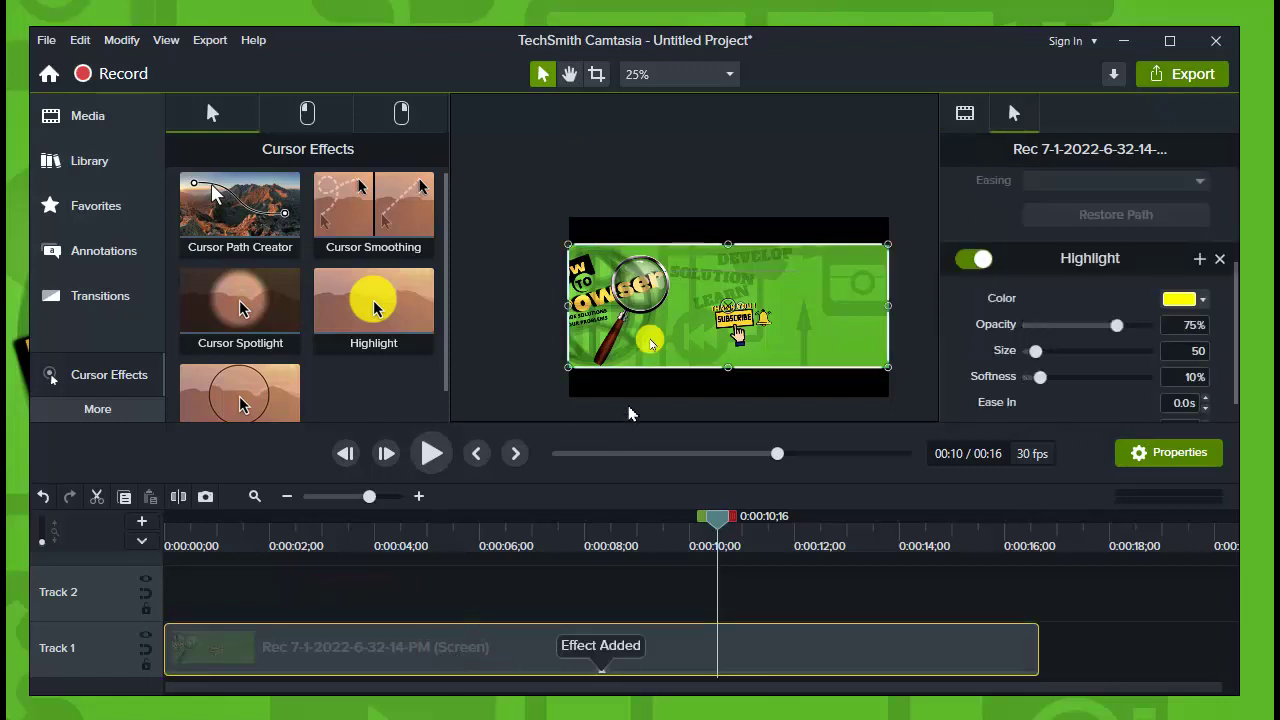
# - Enlarge the recording on the canvas to about 1,869.9 by 720 and place it at X 140, Y 0
pyautogui.scroll(5, 965, 167)
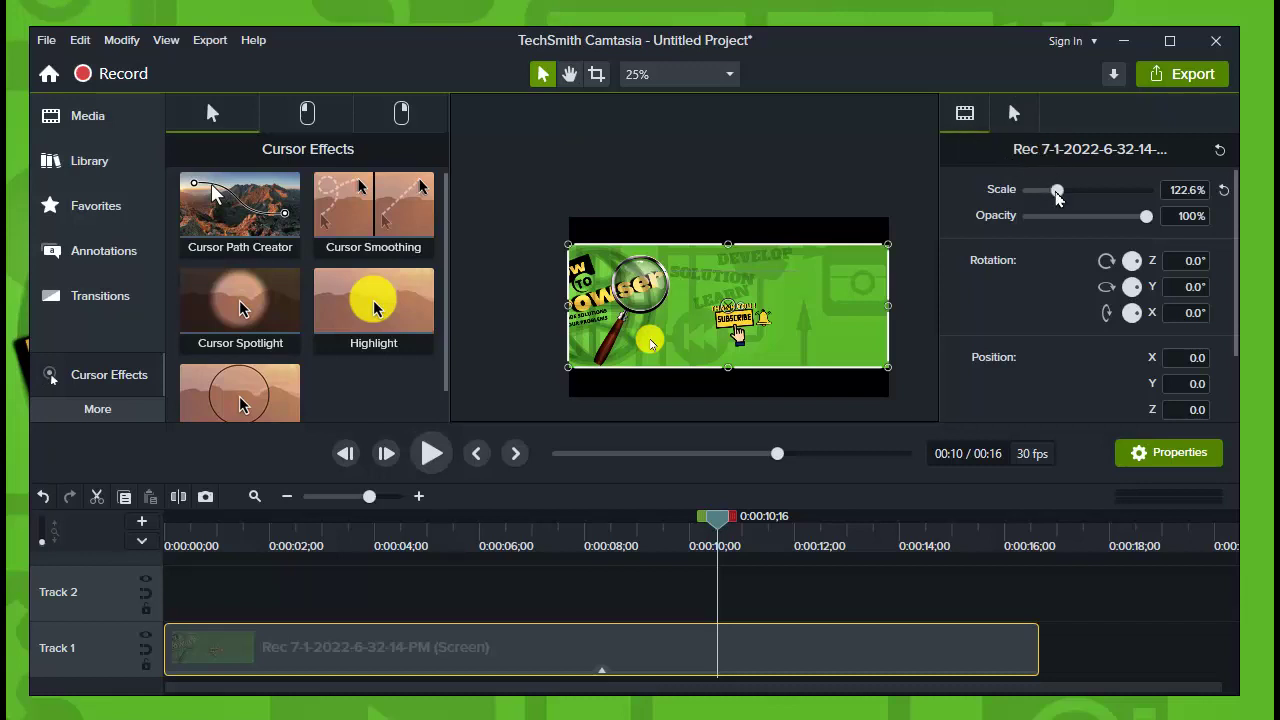
pyautogui.moveTo(1057, 196); pyautogui.dragTo(1058, 196)
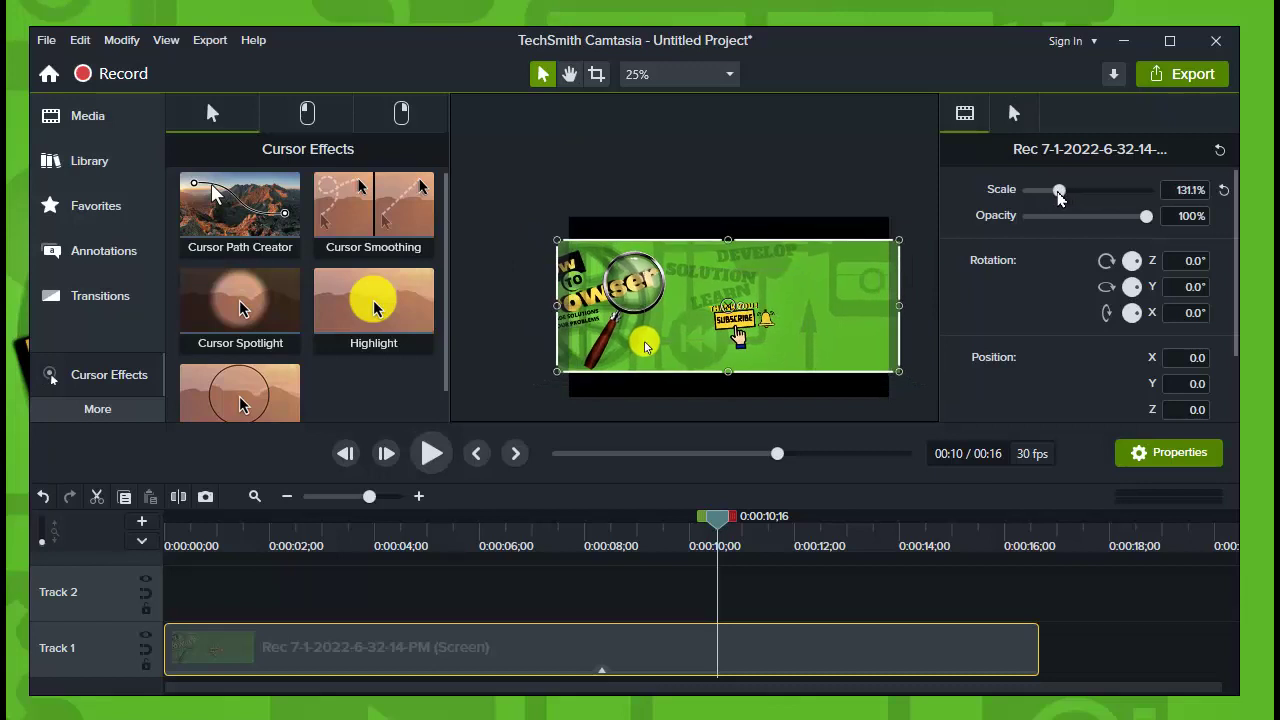
pyautogui.scroll(-2, 1088, 275)
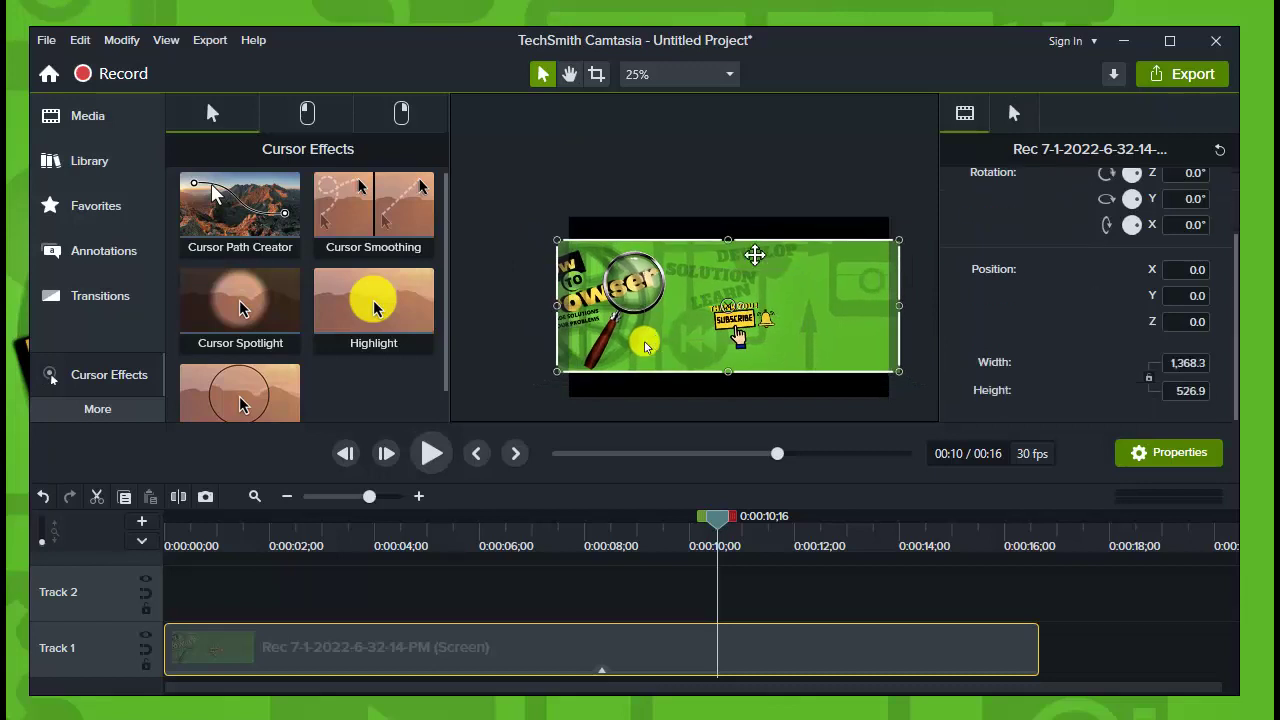
pyautogui.moveTo(733, 246); pyautogui.dragTo(729, 216)
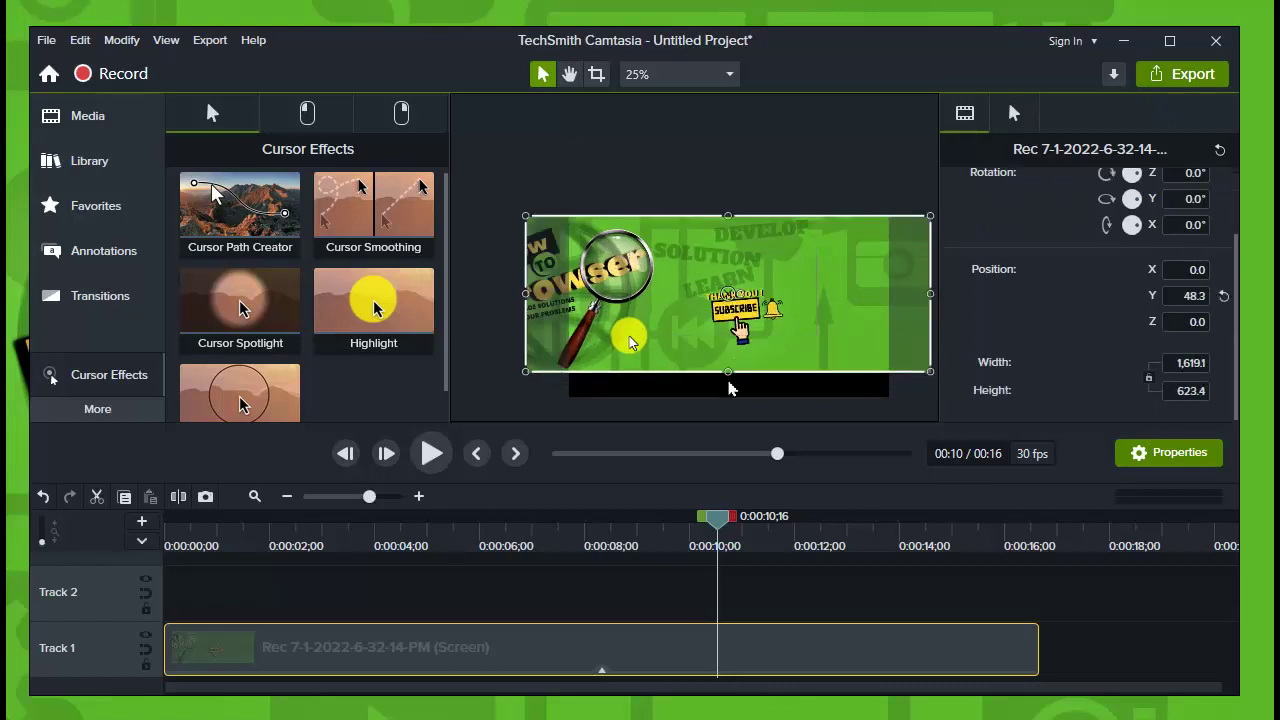
pyautogui.moveTo(733, 383)
pyautogui.mouseDown()
pyautogui.moveTo(737, 408)
pyautogui.moveTo(737, 396)
pyautogui.mouseUp()
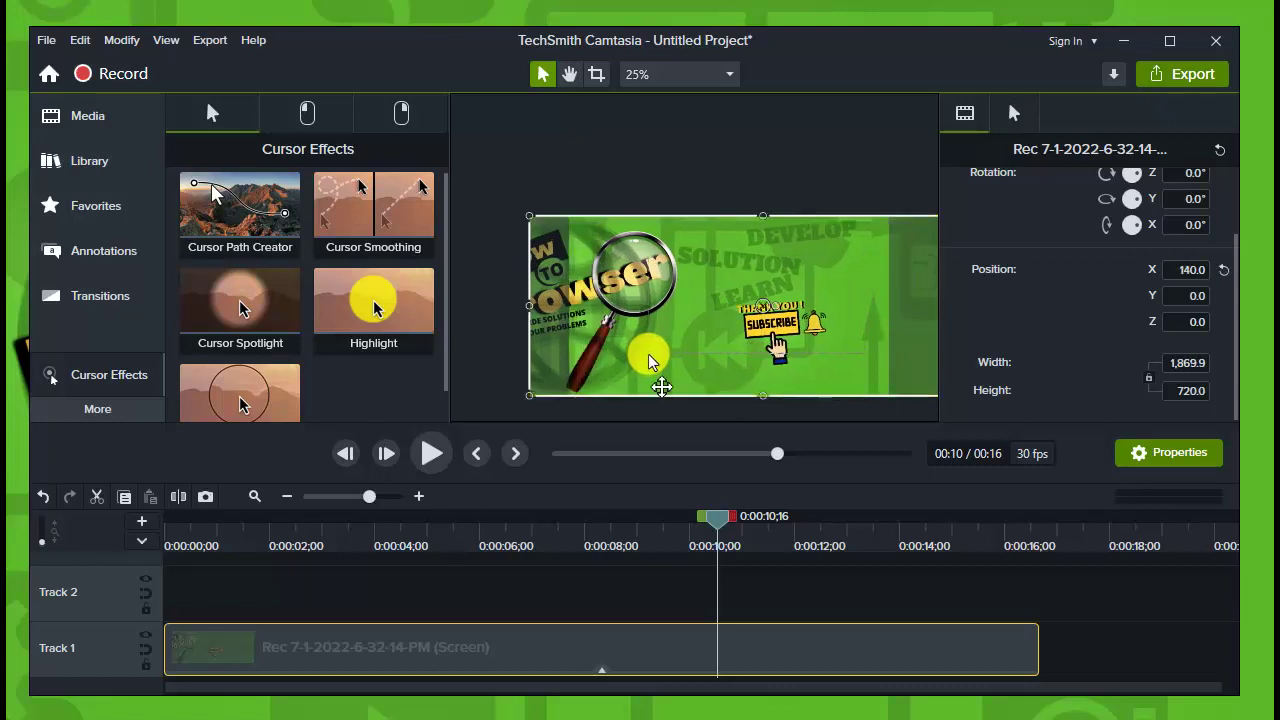
# - Return the playhead to the start and show the effects applied to the Track 1 recording
pyautogui.moveTo(598, 679); pyautogui.dragTo(597, 669)
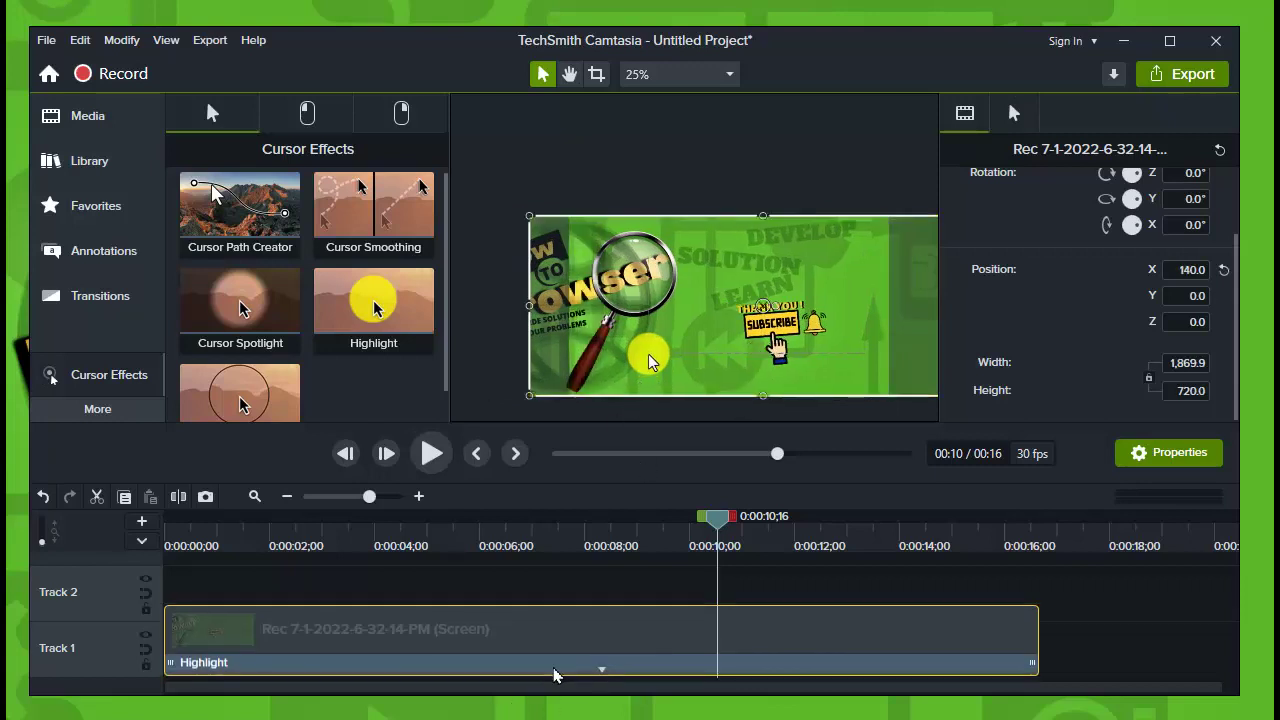
pyautogui.hotkey('ctrl', 'Home')
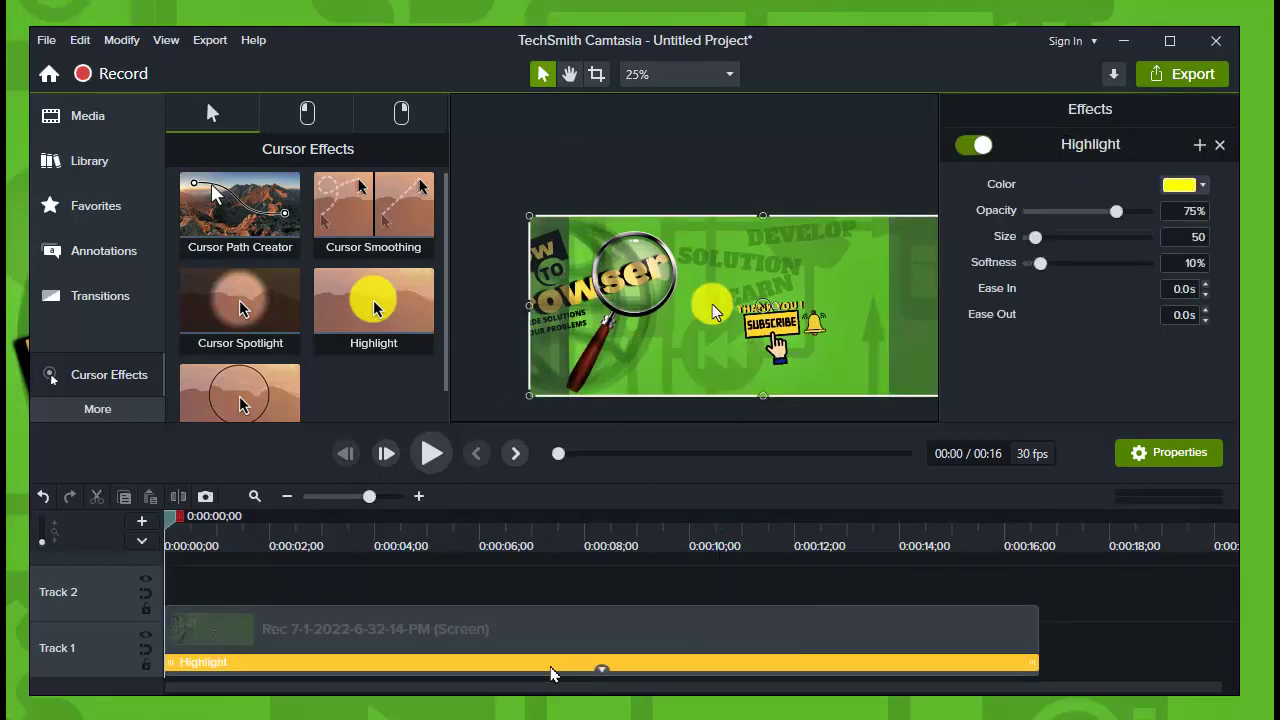
pyautogui.press('Delete')
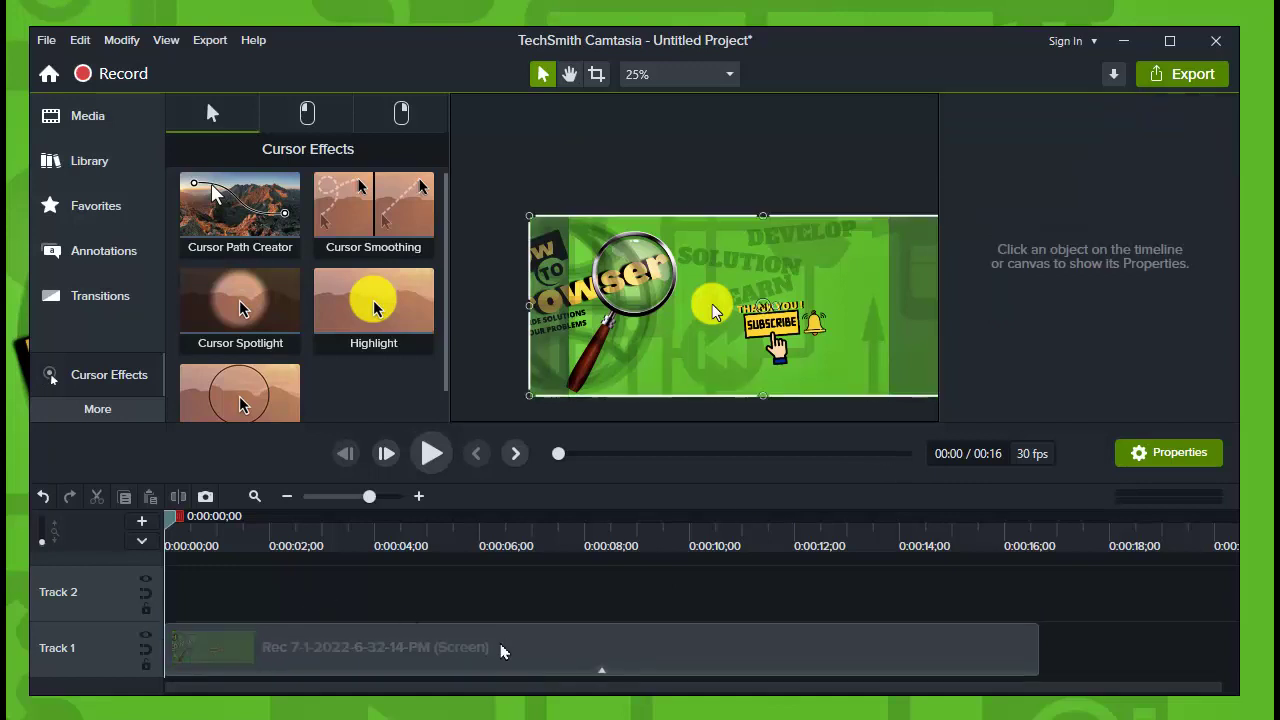
pyautogui.click(602, 670)
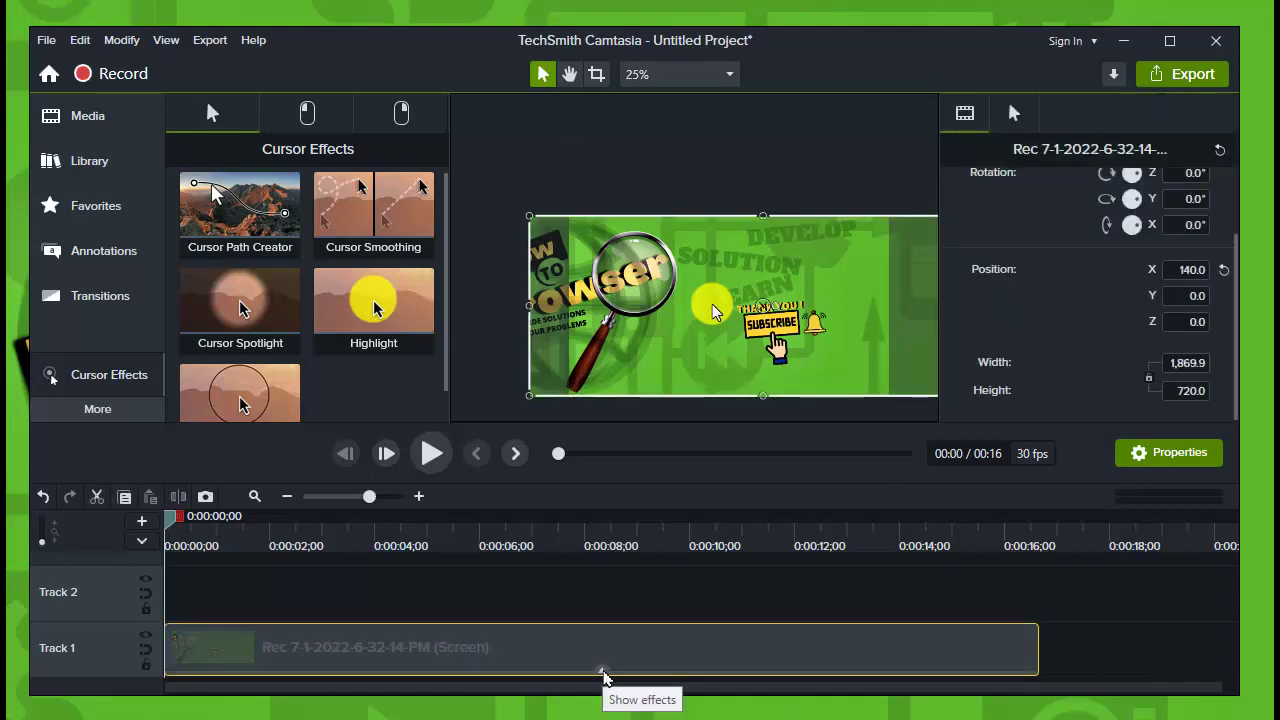
pyautogui.click(602, 672)
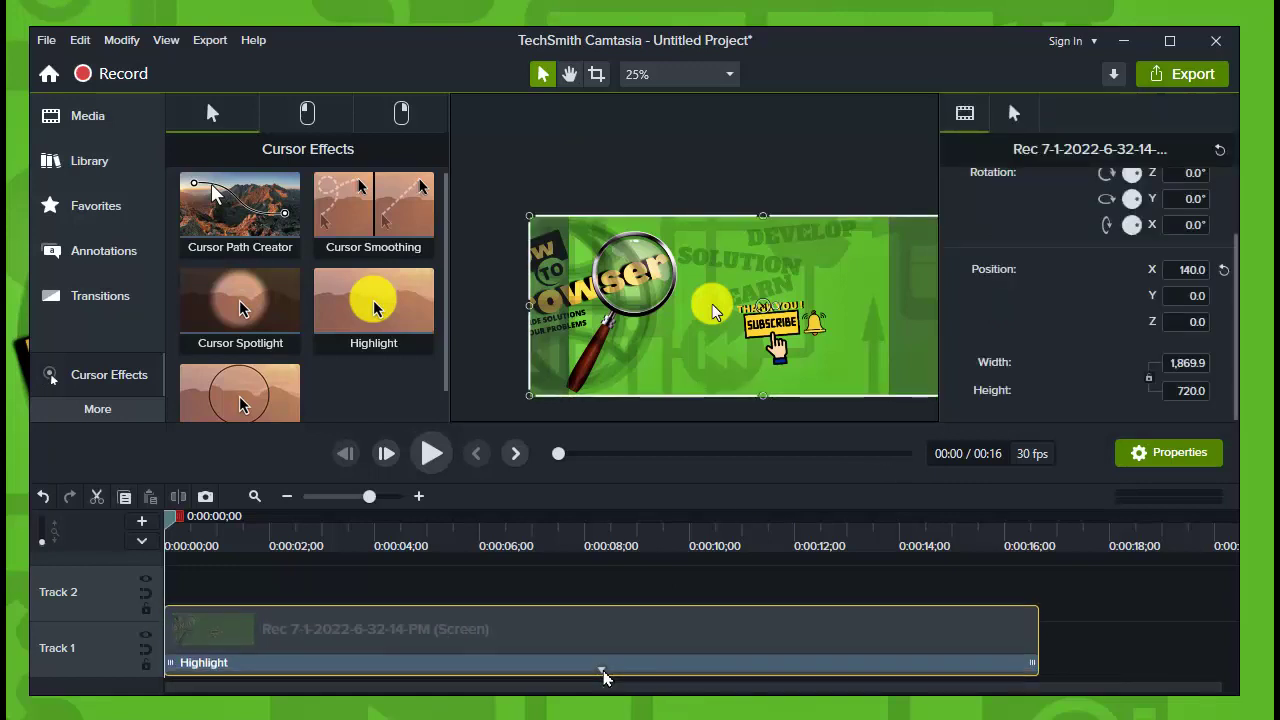
# - Set the Highlight effect to 85% opacity, size 36 and 63% softness, keeping Ease In at 0.0s
pyautogui.click(507, 672)
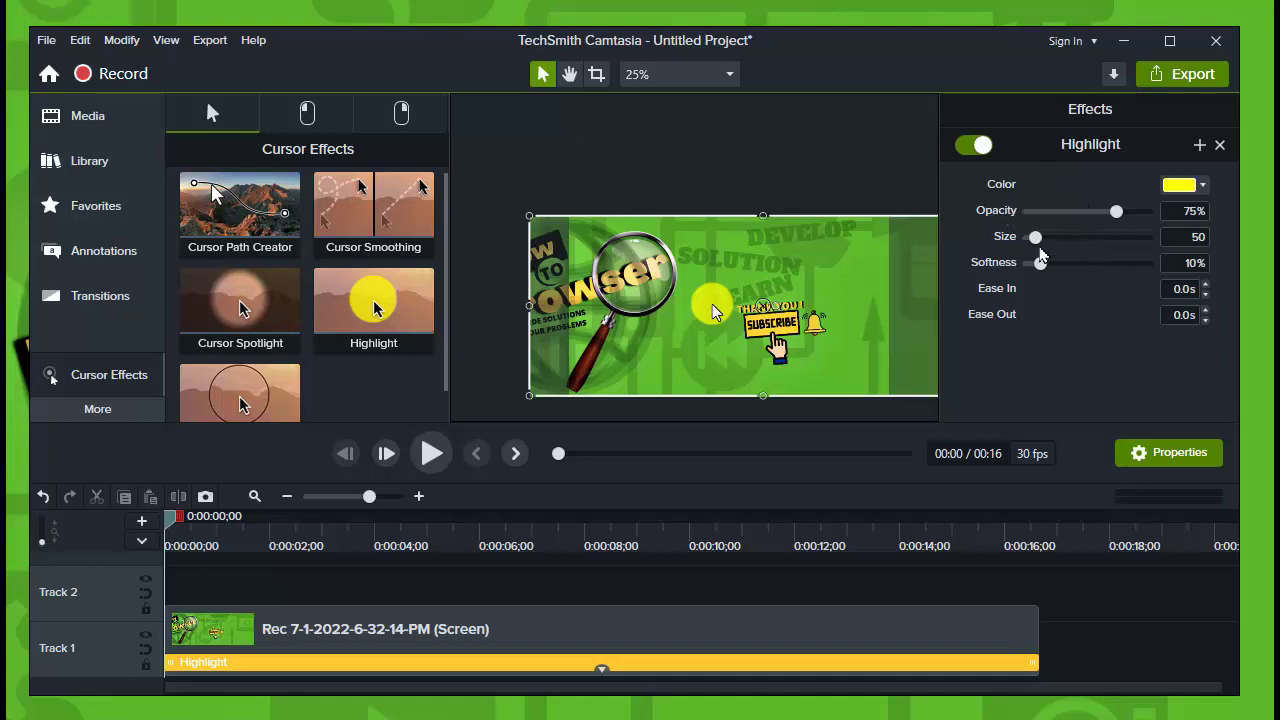
pyautogui.moveTo(1038, 248)
pyautogui.mouseDown()
pyautogui.moveTo(1062, 250)
pyautogui.moveTo(1034, 247)
pyautogui.mouseUp()
pyautogui.moveTo(1116, 211)
pyautogui.mouseDown()
pyautogui.moveTo(1066, 216)
pyautogui.moveTo(1130, 222)
pyautogui.mouseUp()
pyautogui.moveTo(1047, 266); pyautogui.dragTo(1103, 265)
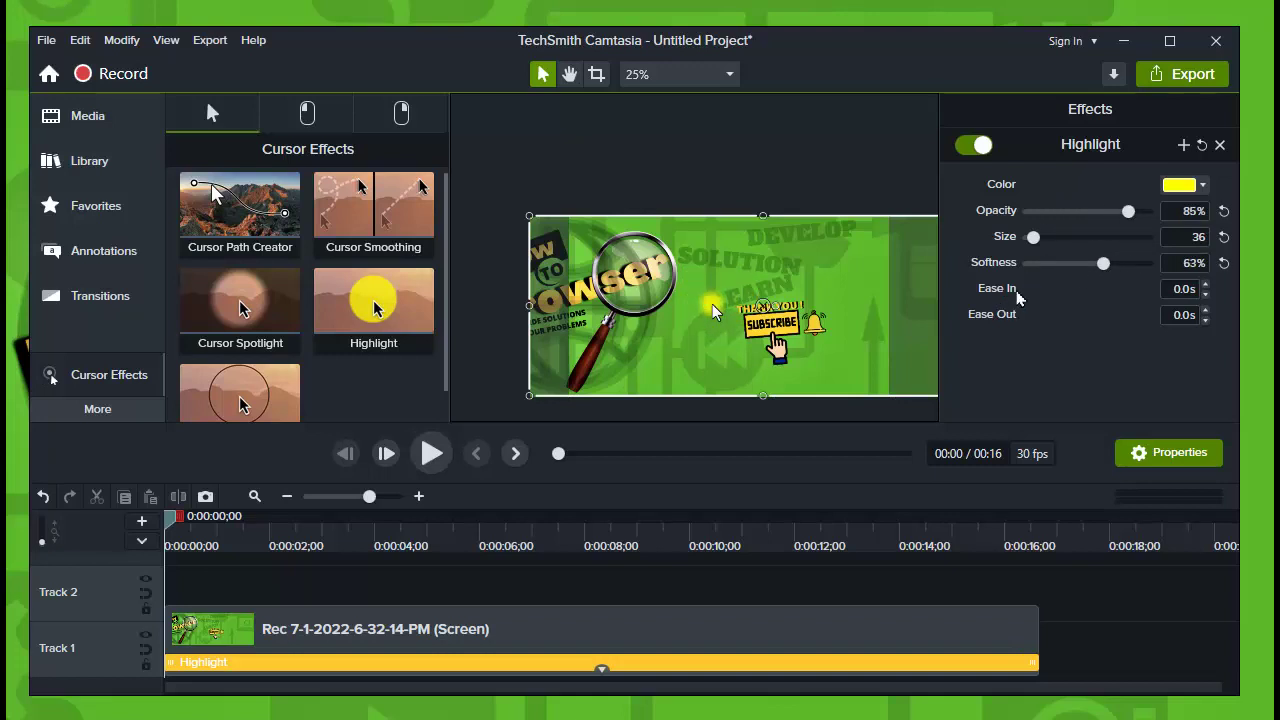
pyautogui.click(1205, 286)
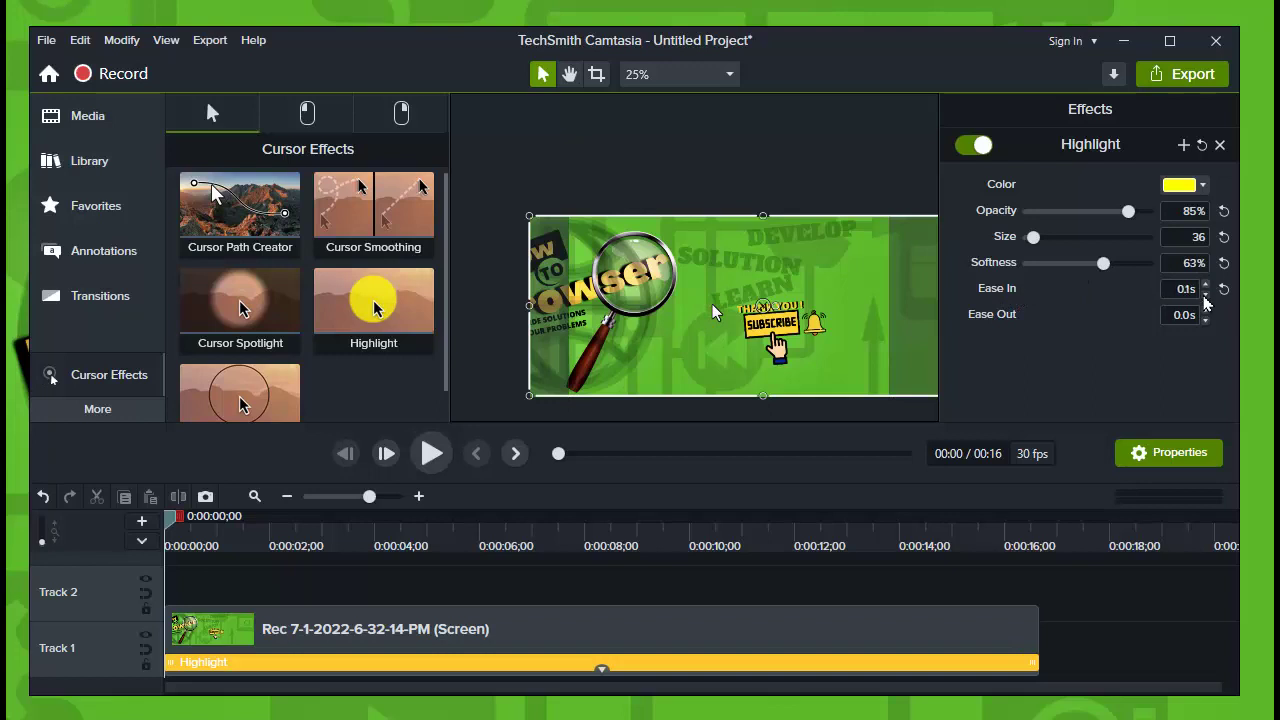
pyautogui.click(1205, 294)
# - Preview the highlight up to about 13 seconds and apply the Magnify cursor effect to the Track 1 recording
pyautogui.moveTo(310, 572); pyautogui.dragTo(573, 565)
pyautogui.moveTo(673, 567); pyautogui.dragTo(883, 560)
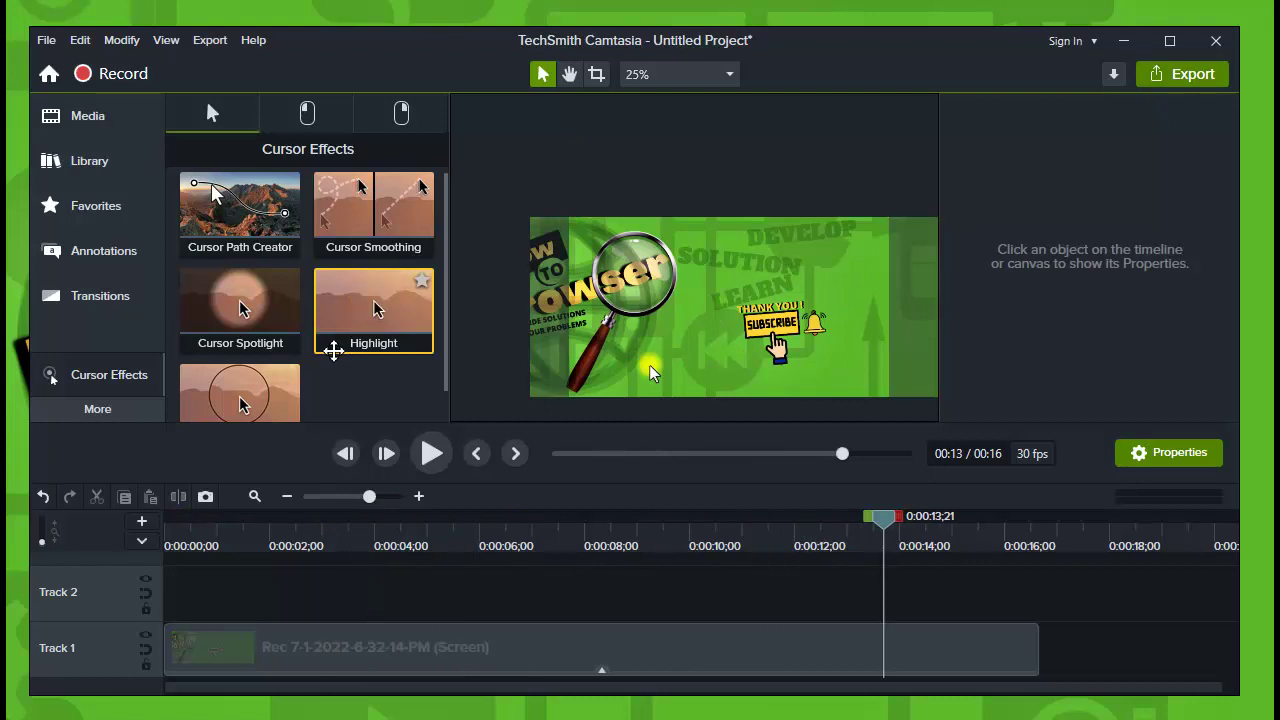
pyautogui.scroll(-1, 277, 405)
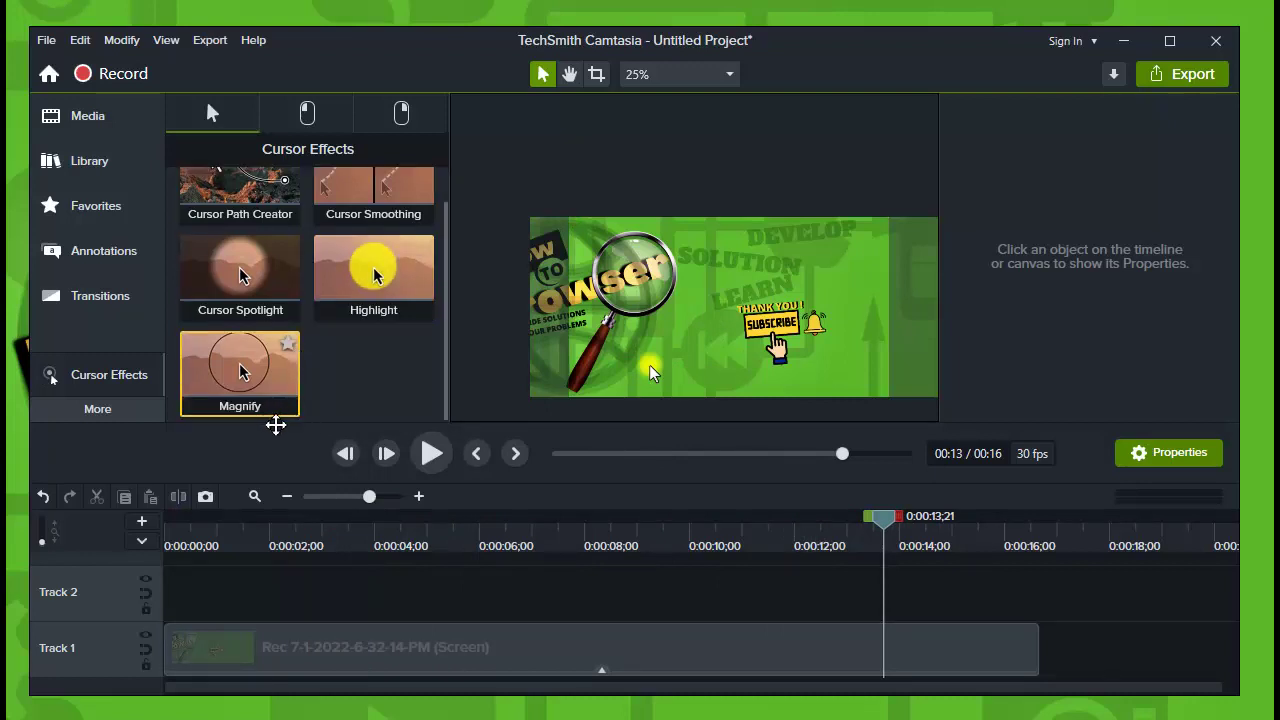
pyautogui.moveTo(257, 391); pyautogui.dragTo(452, 660)
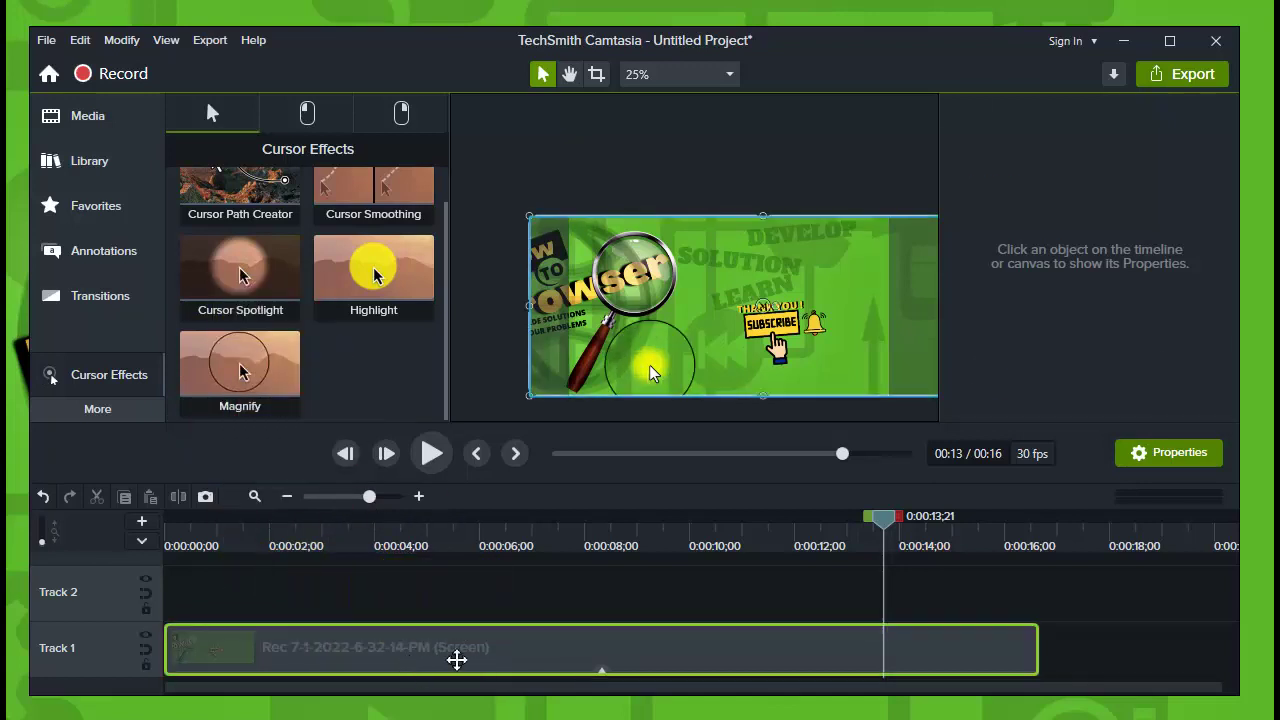
# - Set the Magnify effect's size to 86 and preview it on the timeline at about 9 seconds
pyautogui.scroll(-2, 995, 295)
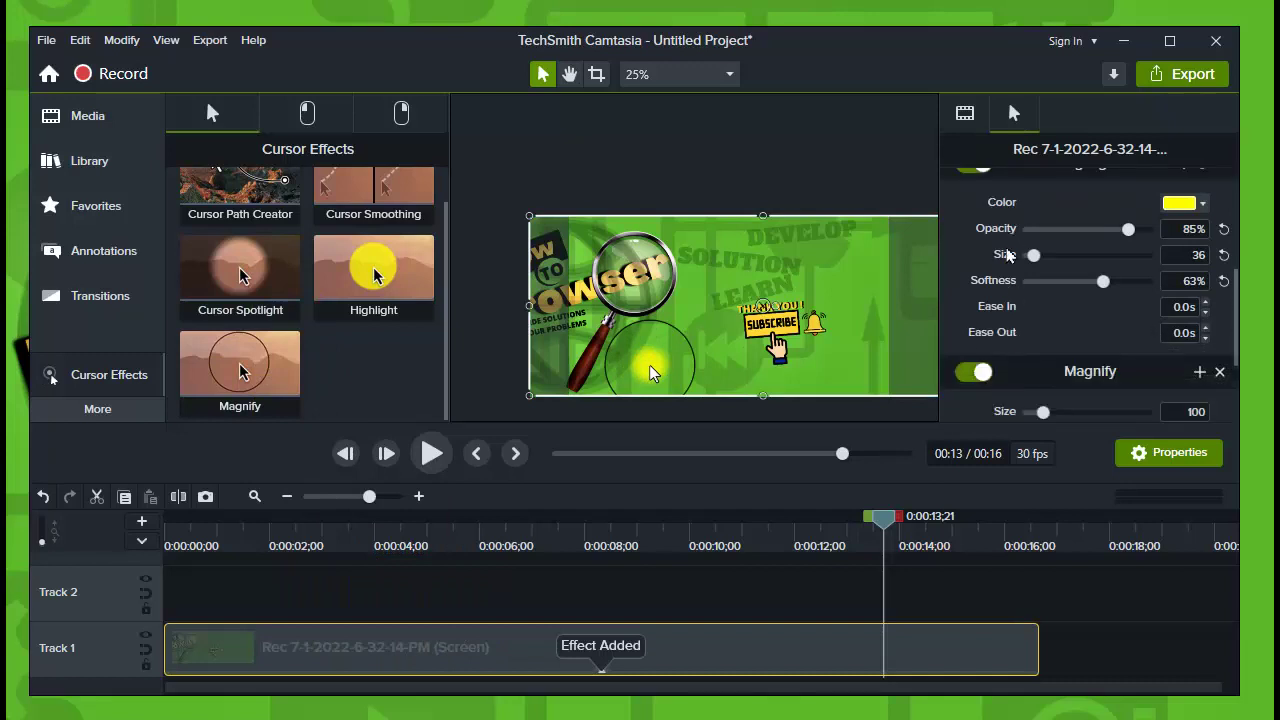
pyautogui.scroll(5, 1003, 260)
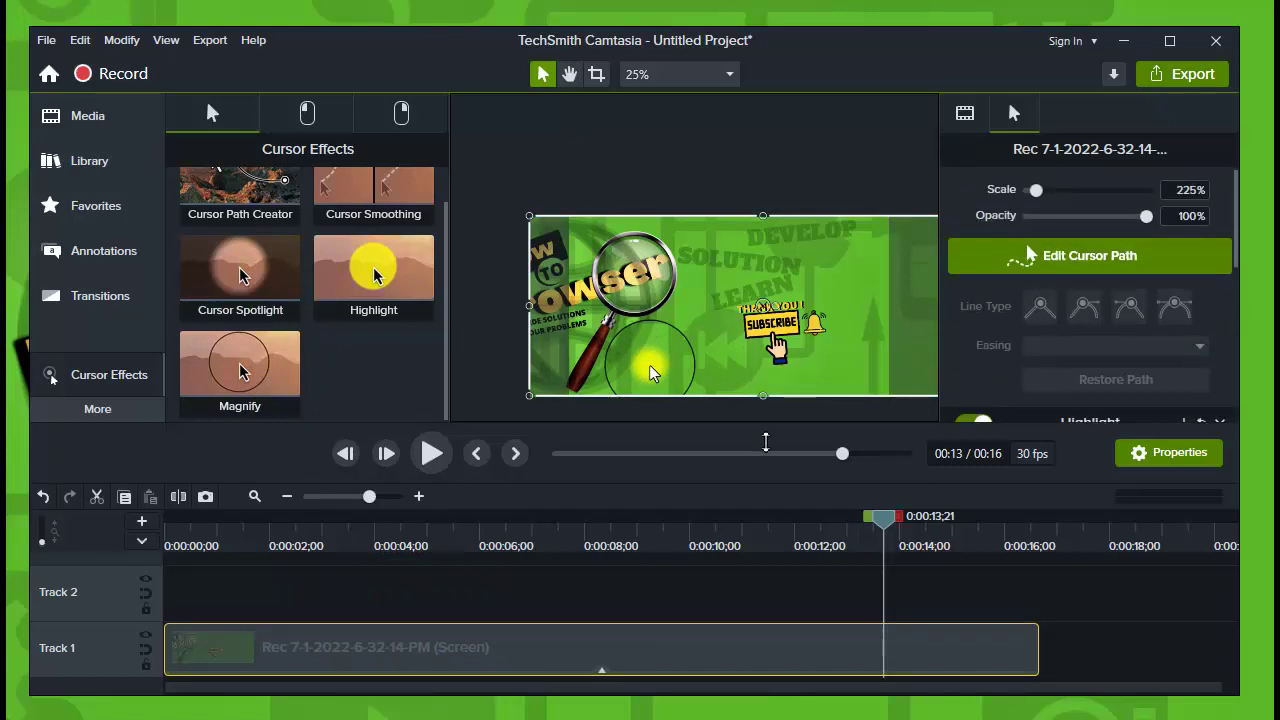
pyautogui.click(965, 113)
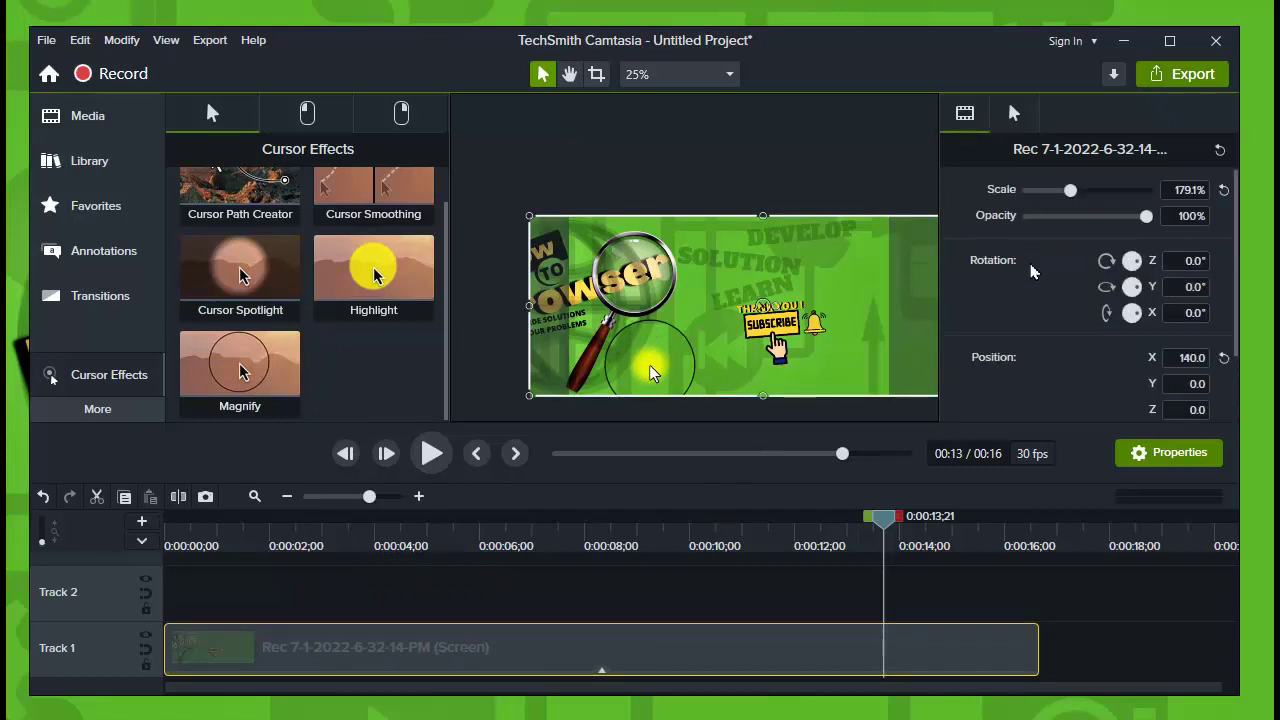
pyautogui.click(1012, 113)
pyautogui.scroll(-4, 1031, 277)
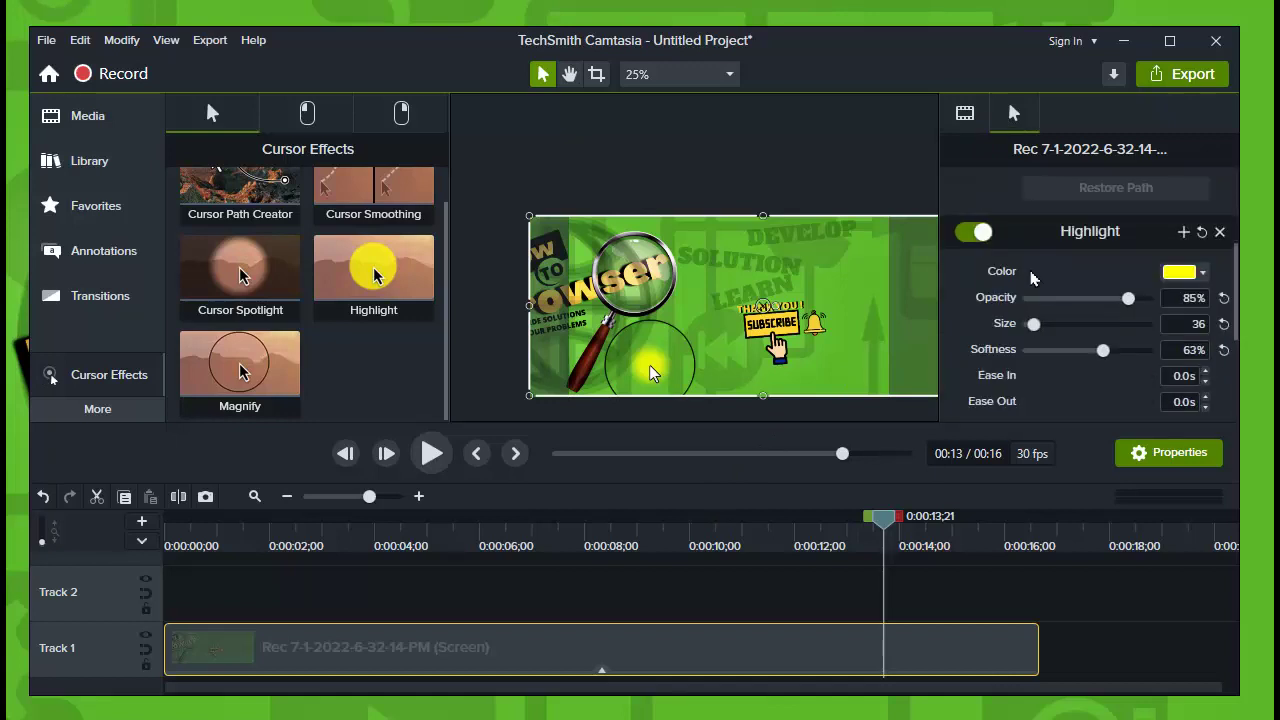
pyautogui.scroll(-1, 1060, 317)
pyautogui.moveTo(1046, 302)
pyautogui.mouseDown()
pyautogui.moveTo(1058, 300)
pyautogui.moveTo(1042, 300)
pyautogui.mouseUp()
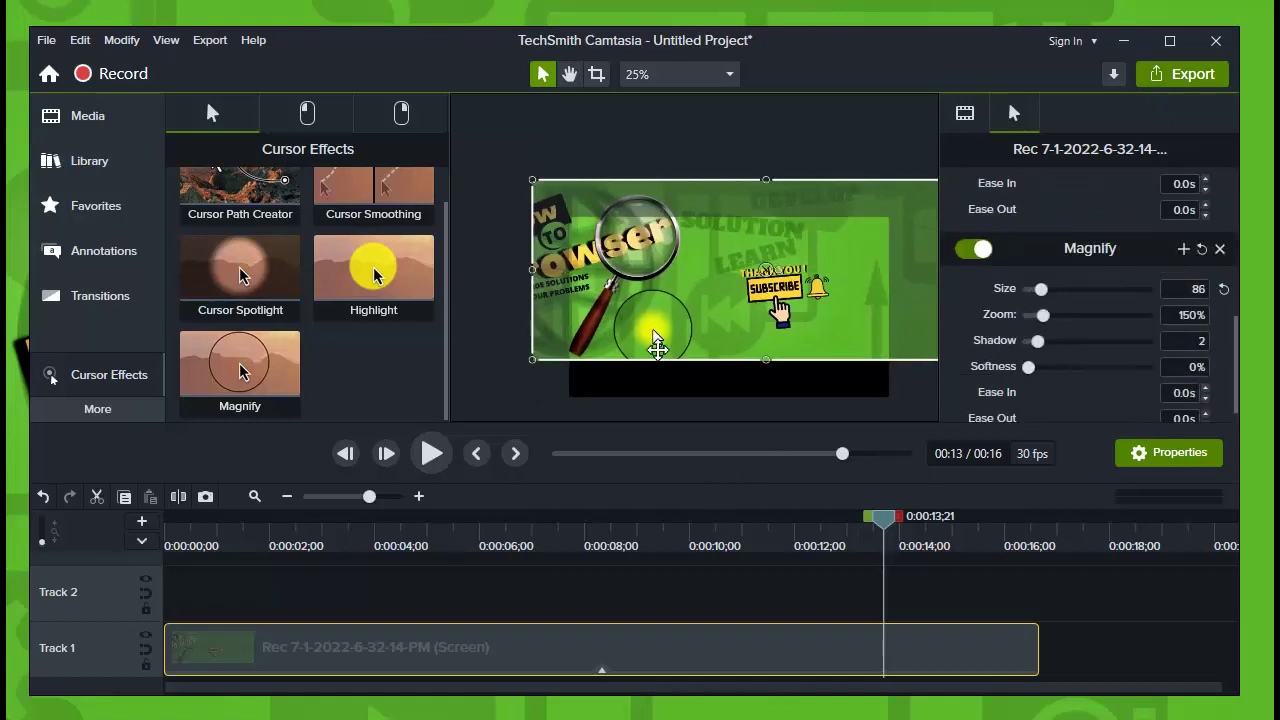
pyautogui.moveTo(760, 545); pyautogui.dragTo(642, 545)
pyautogui.click(598, 565)
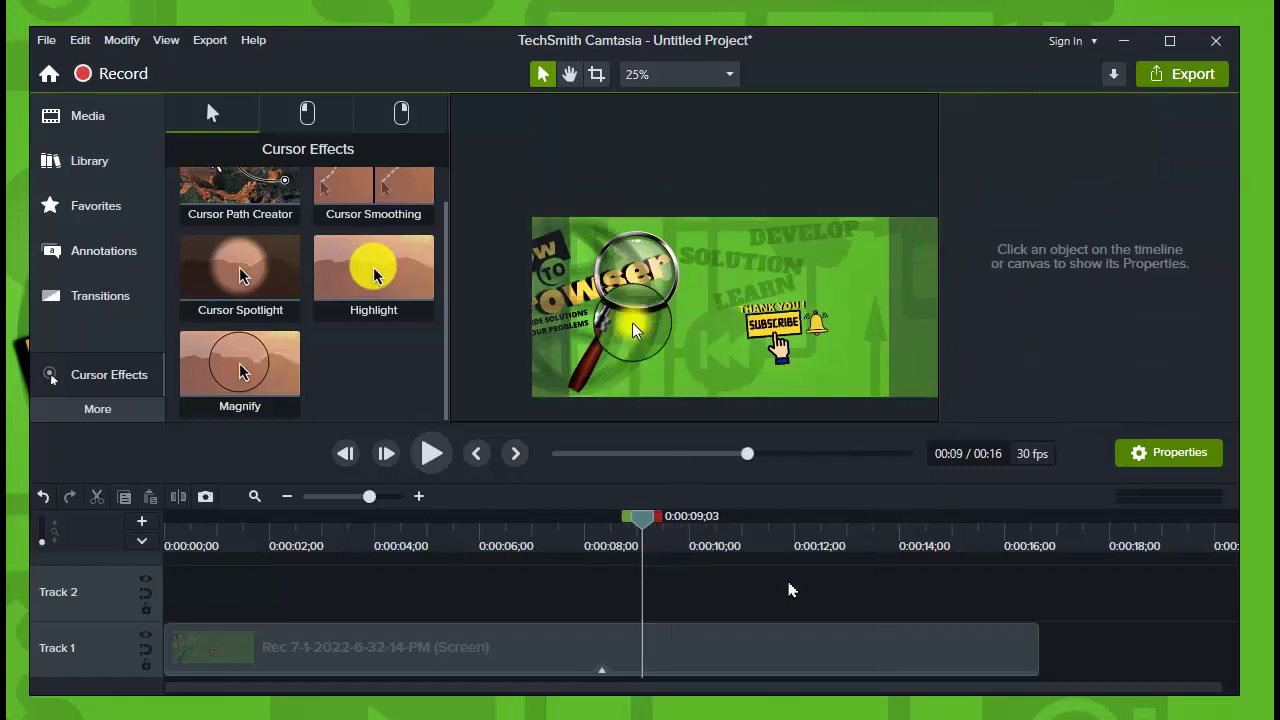
# - Set the Magnify effect to size 136, zoom 313% and shadow 9, previewing it on the timeline between about 11 and 8 seconds
pyautogui.click(746, 548)
pyautogui.click(705, 330)
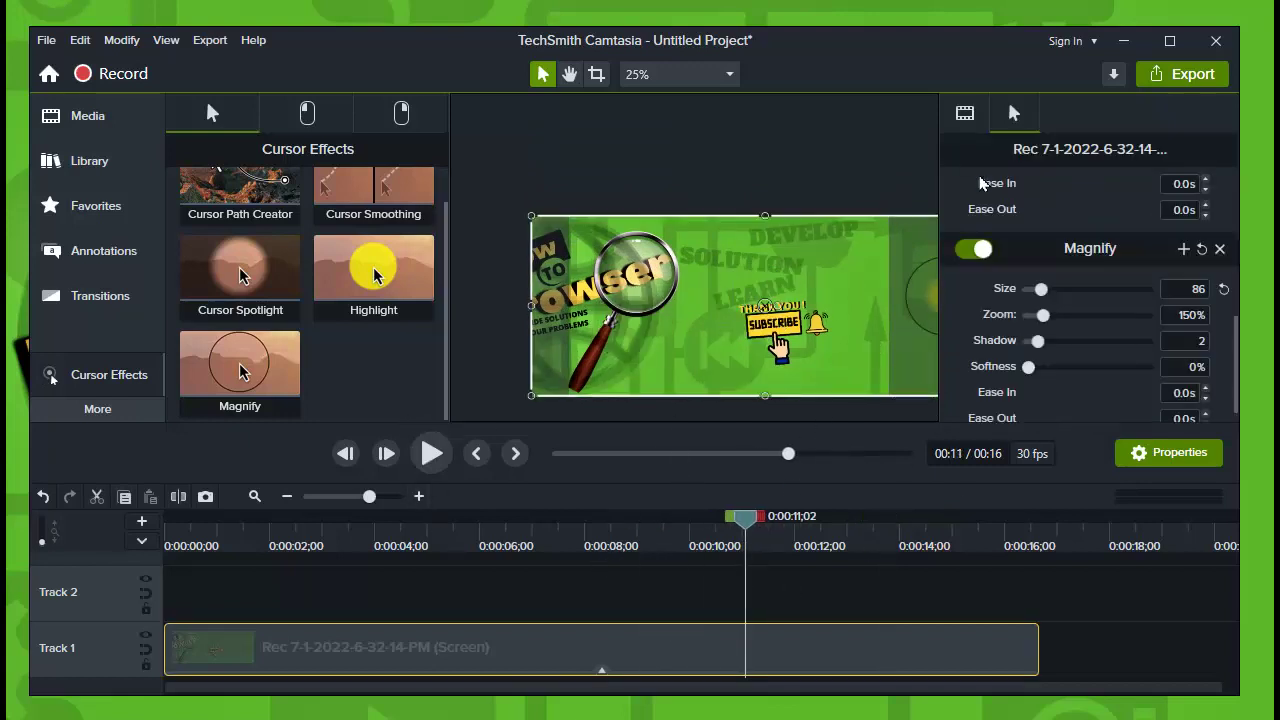
pyautogui.moveTo(1040, 290); pyautogui.dragTo(1056, 290)
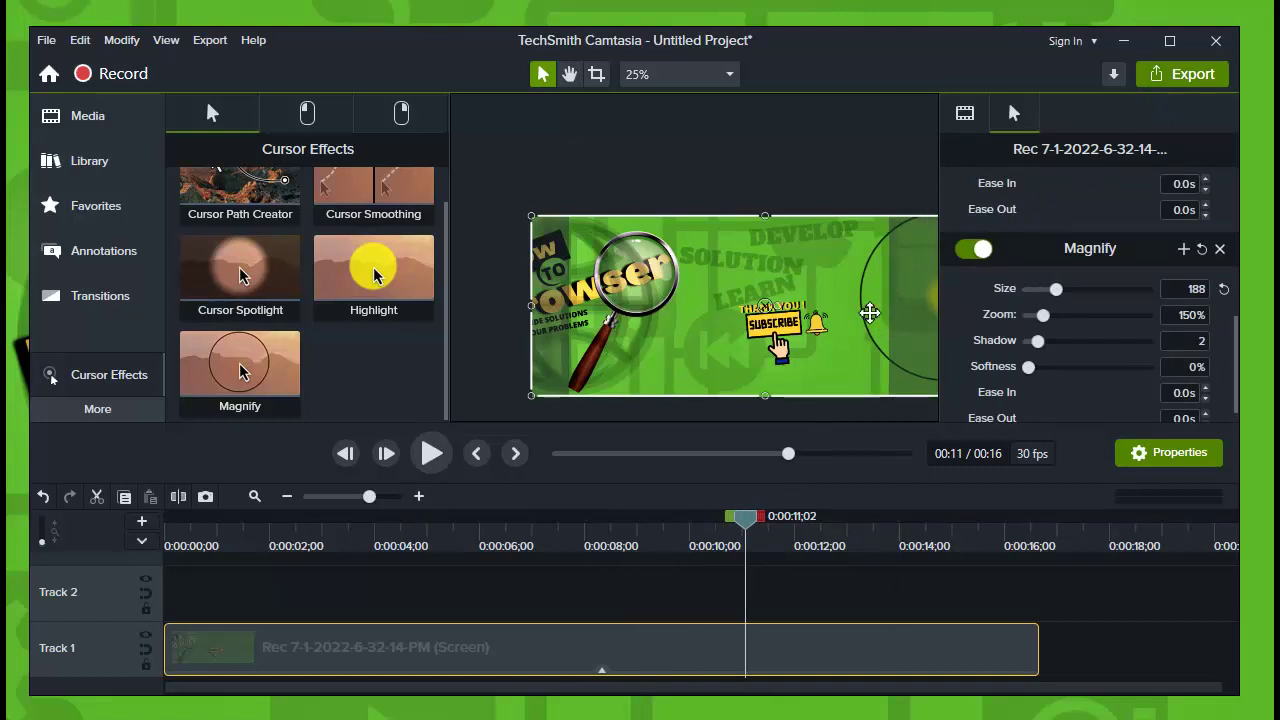
pyautogui.moveTo(605, 320); pyautogui.dragTo(455, 320)
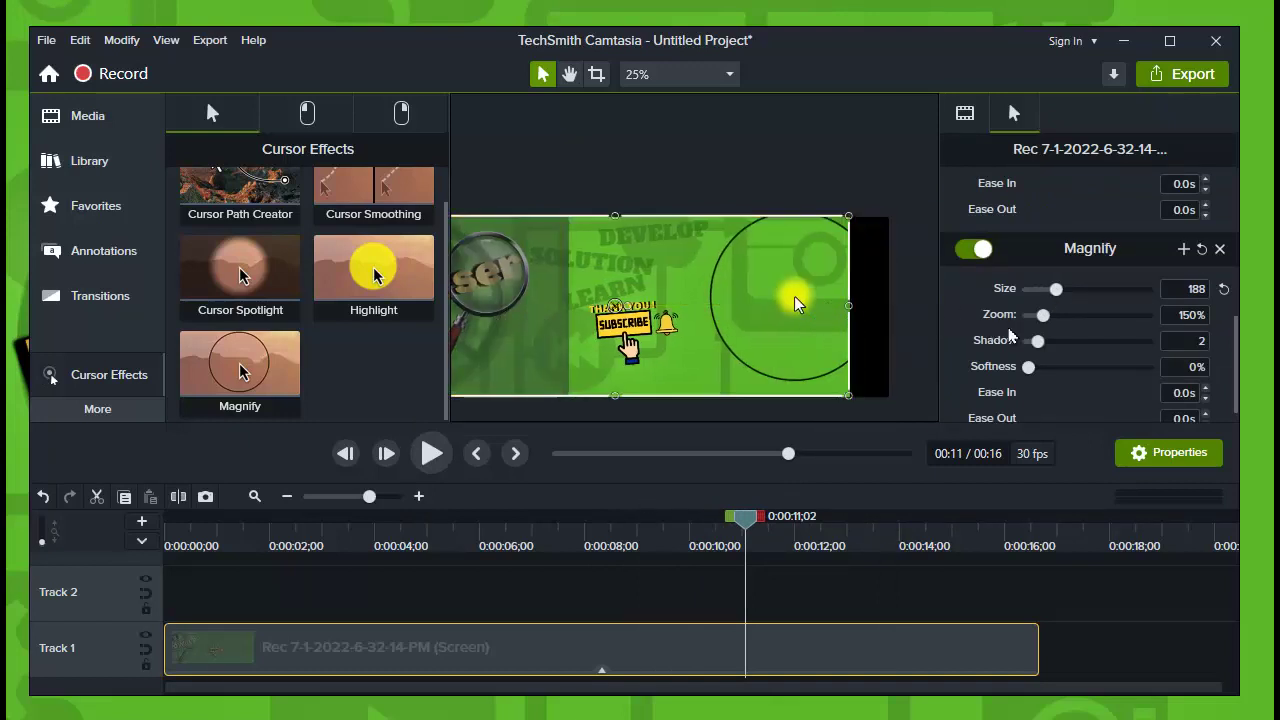
pyautogui.moveTo(1043, 315); pyautogui.dragTo(1071, 341)
pyautogui.moveTo(1055, 290)
pyautogui.mouseDown()
pyautogui.moveTo(1043, 300)
pyautogui.moveTo(1048, 290)
pyautogui.mouseUp()
pyautogui.moveTo(745, 518); pyautogui.dragTo(598, 550)
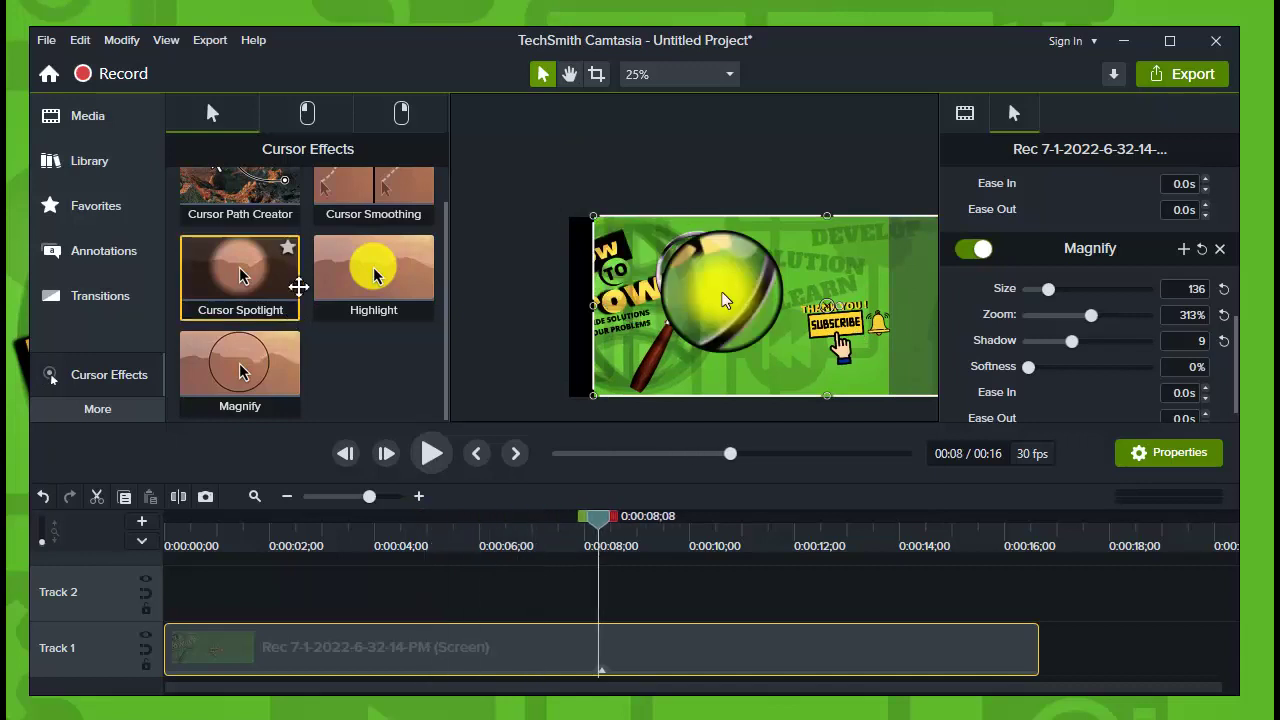
# - Apply the left-click Sound effect to the Track 1 recording, keeping the Mouse Click sound and setting its volume to 151%
pyautogui.scroll(1, 298, 287)
pyautogui.click(307, 112)
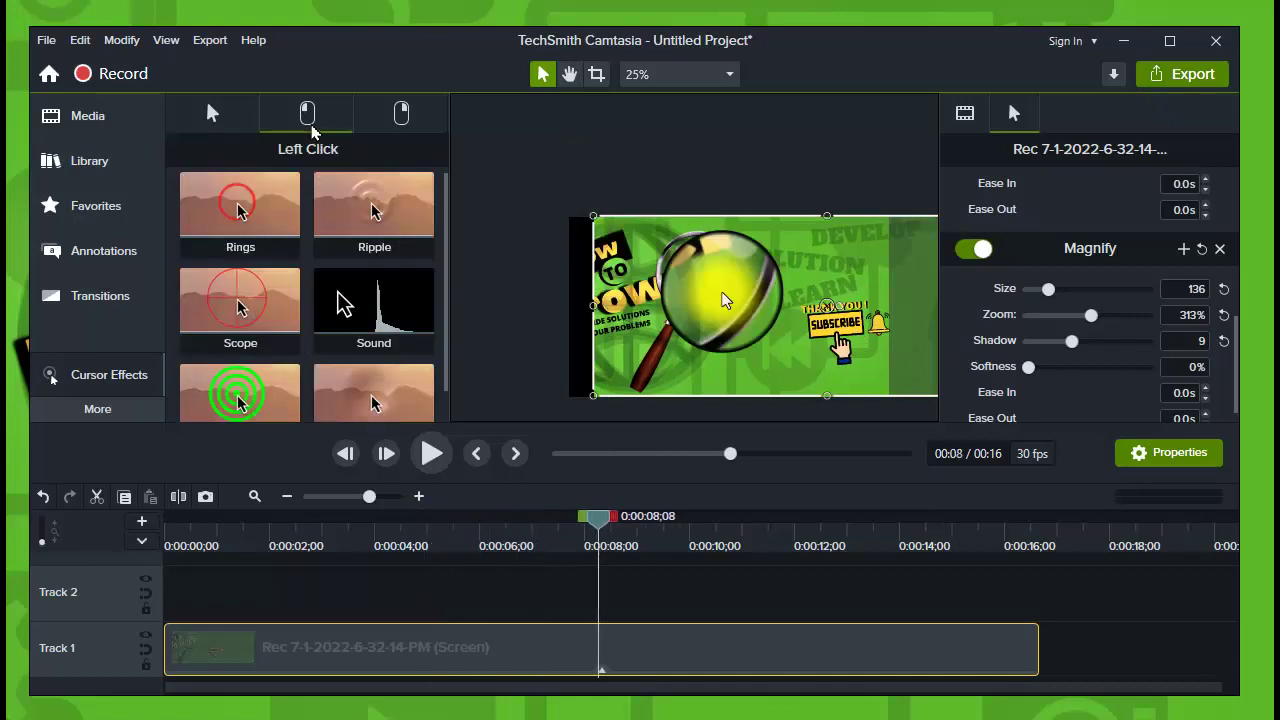
pyautogui.moveTo(384, 342); pyautogui.dragTo(567, 648)
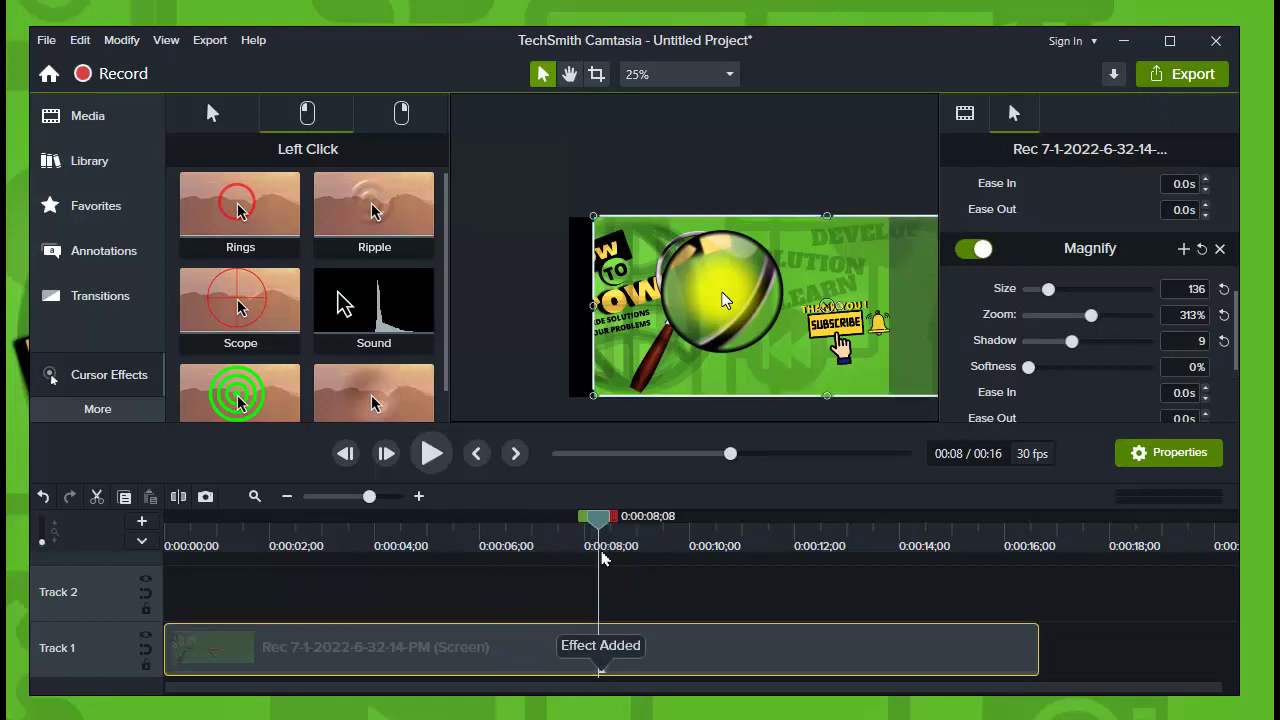
pyautogui.scroll(-2, 978, 410)
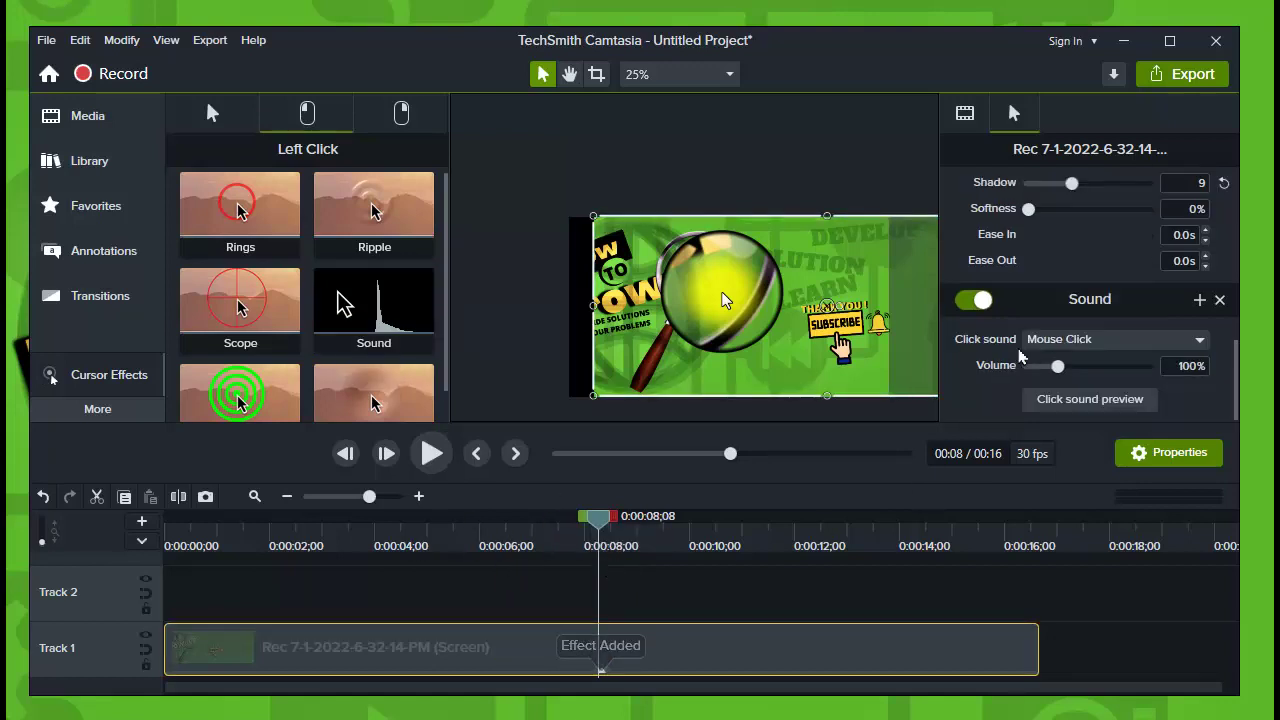
pyautogui.click(1053, 345)
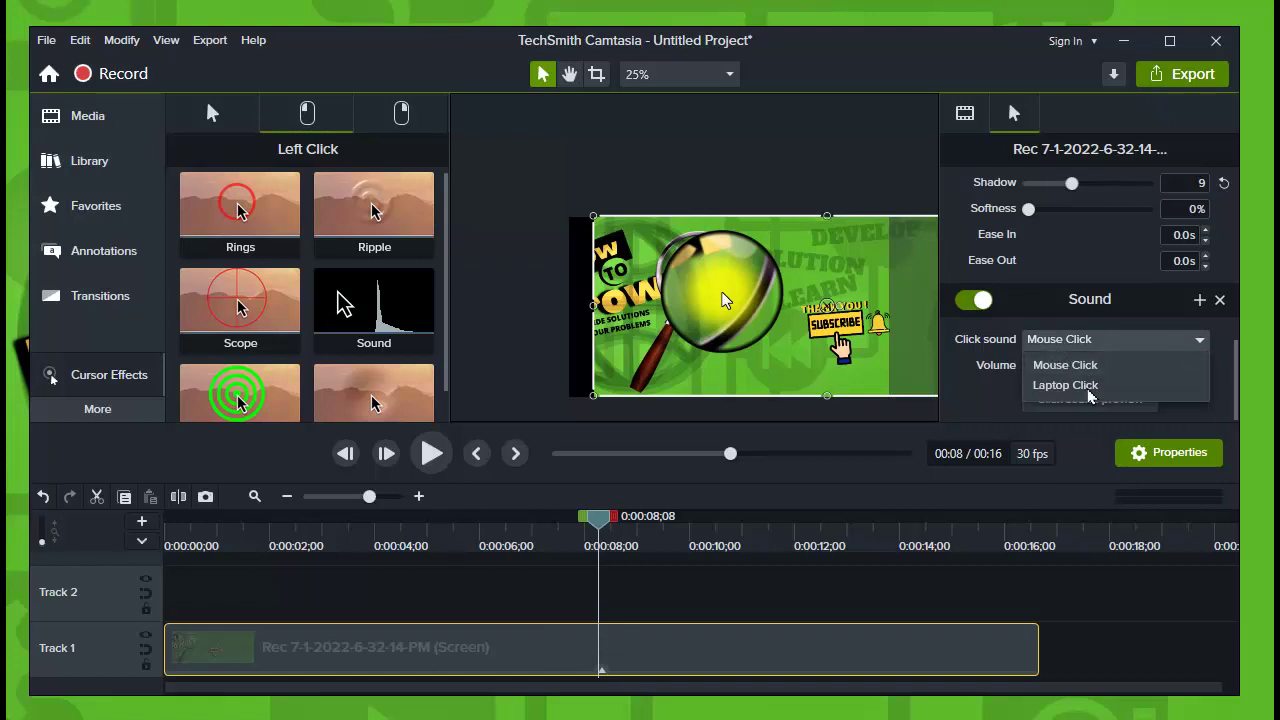
pyautogui.click(995, 402)
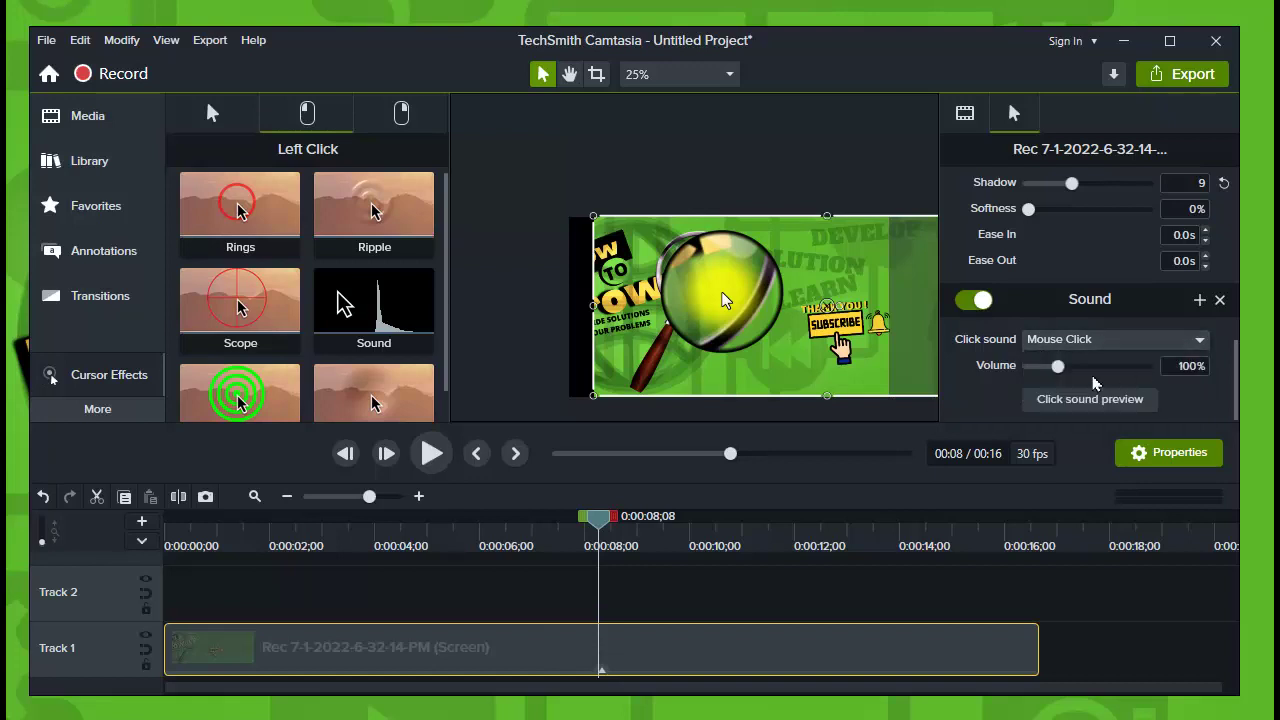
pyautogui.moveTo(1060, 370)
pyautogui.mouseDown()
pyautogui.moveTo(1078, 372)
pyautogui.moveTo(1075, 383)
pyautogui.mouseUp()
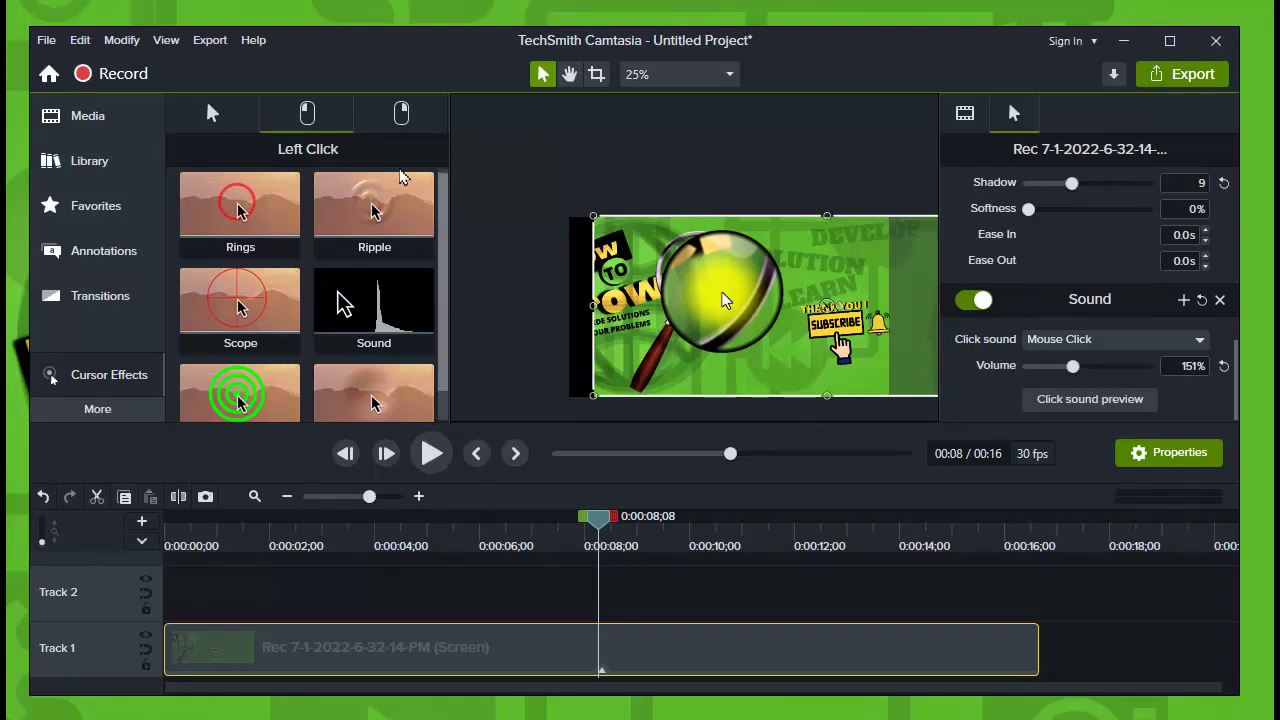
# - Look through the right-click effects, apply the left-click Rings effect to the Track 1 recording and preview it at about 6 seconds
pyautogui.click(401, 112)
pyautogui.scroll(-1, 272, 360)
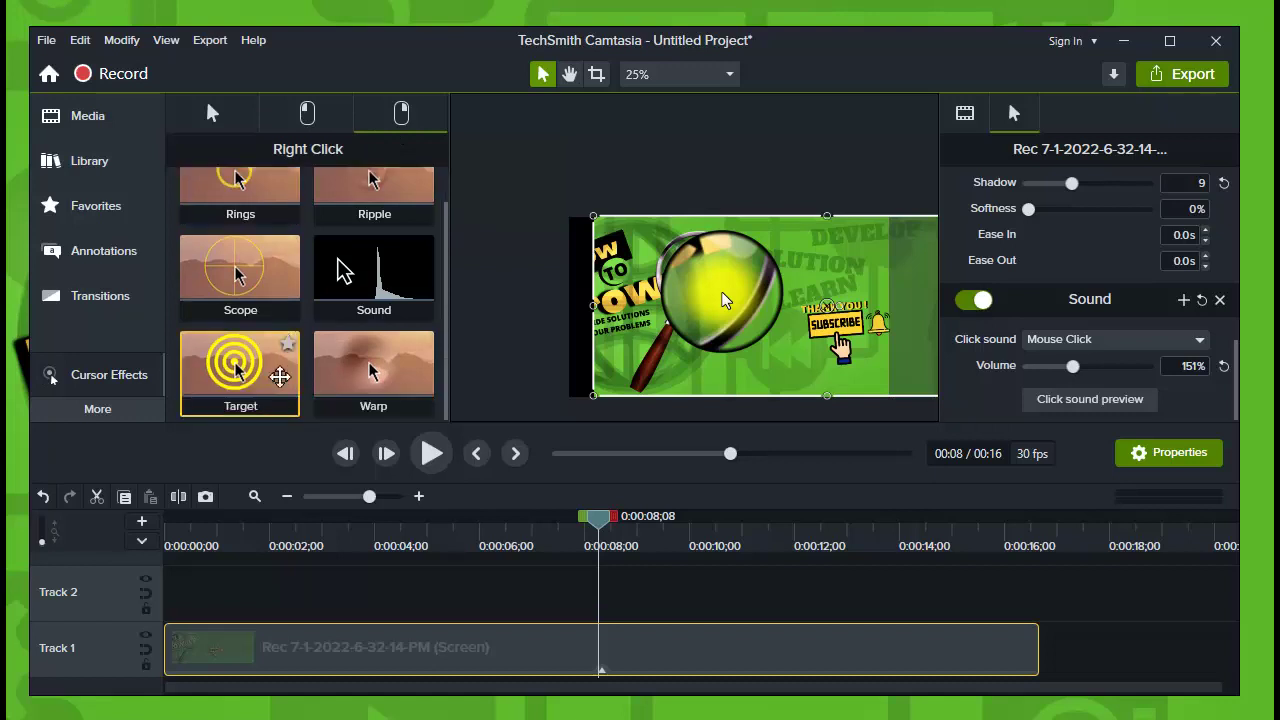
pyautogui.click(302, 116)
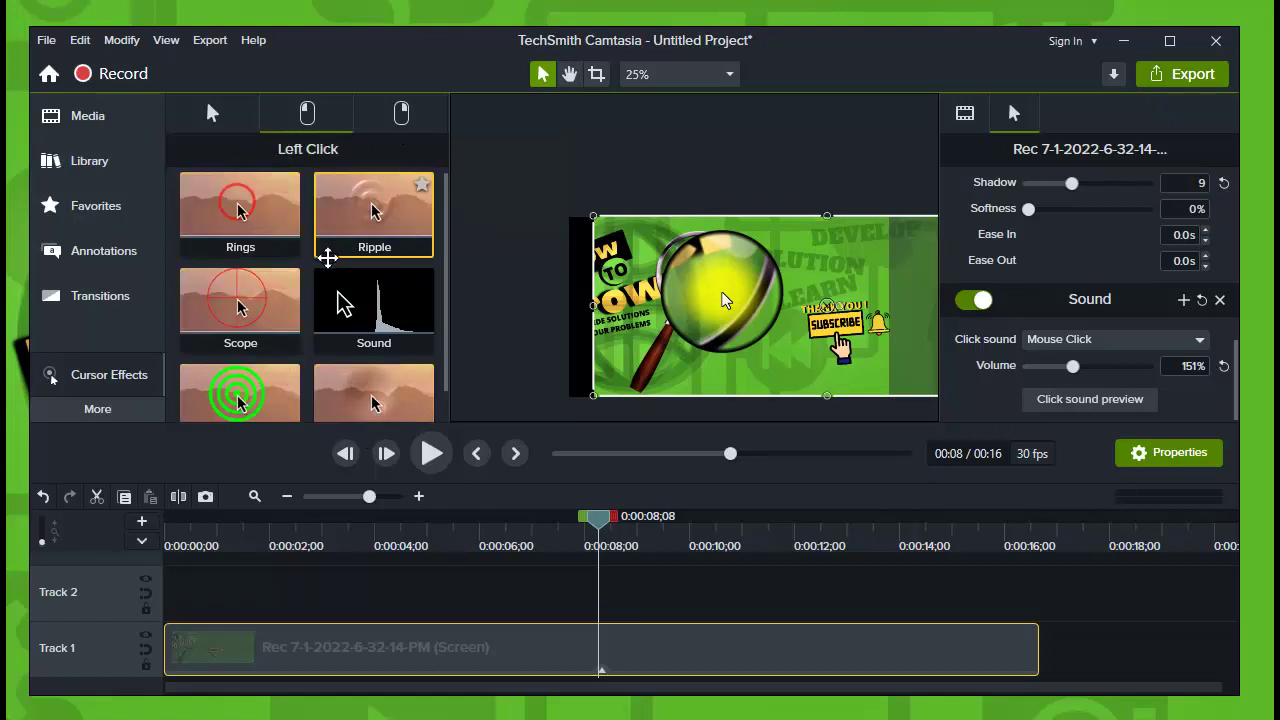
pyautogui.moveTo(240, 210); pyautogui.dragTo(606, 631)
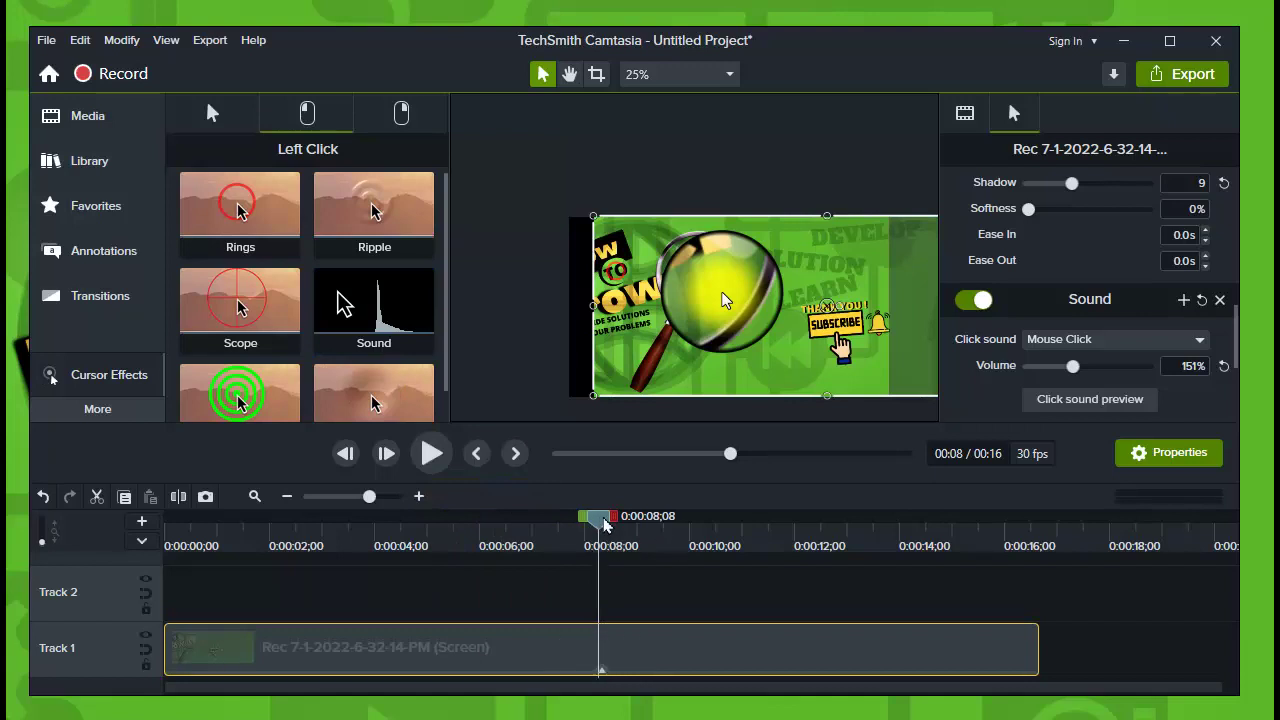
pyautogui.moveTo(605, 525); pyautogui.dragTo(519, 539)
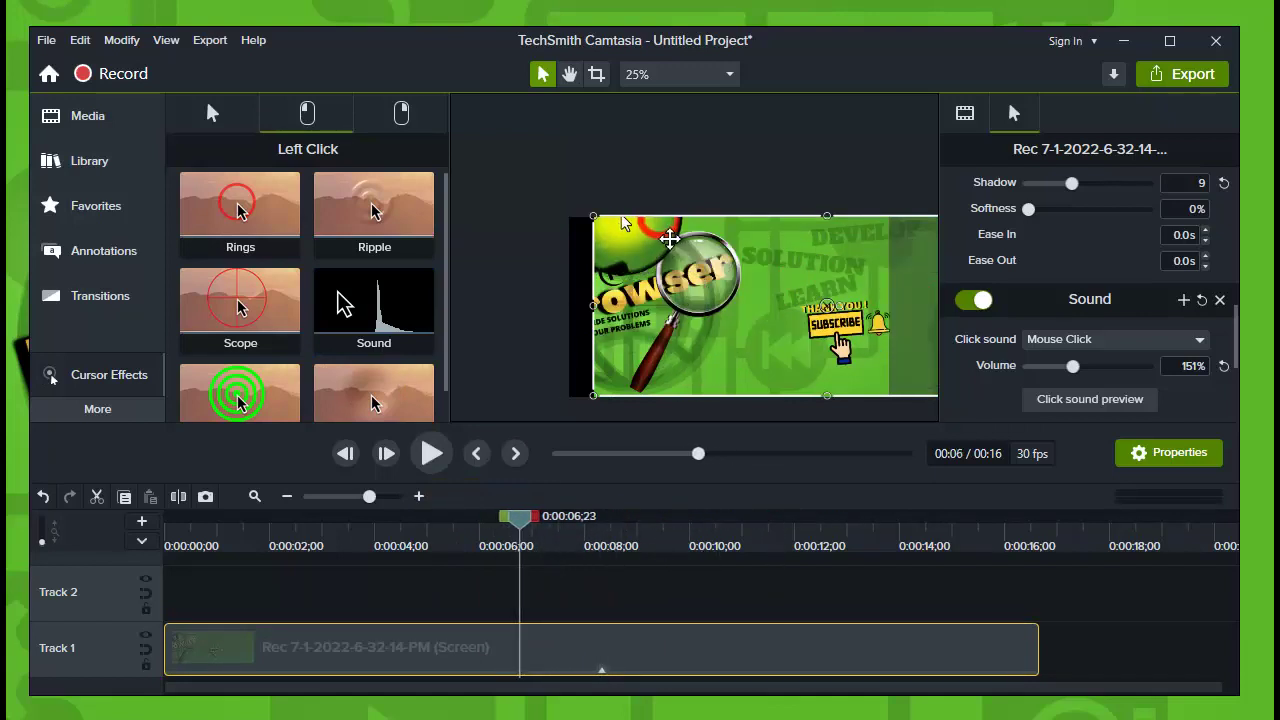
# - Apply another left-click effect to the Track 1 recording and preview it back to about 3 seconds
pyautogui.scroll(-1, 337, 306)
pyautogui.scroll(1, 386, 194)
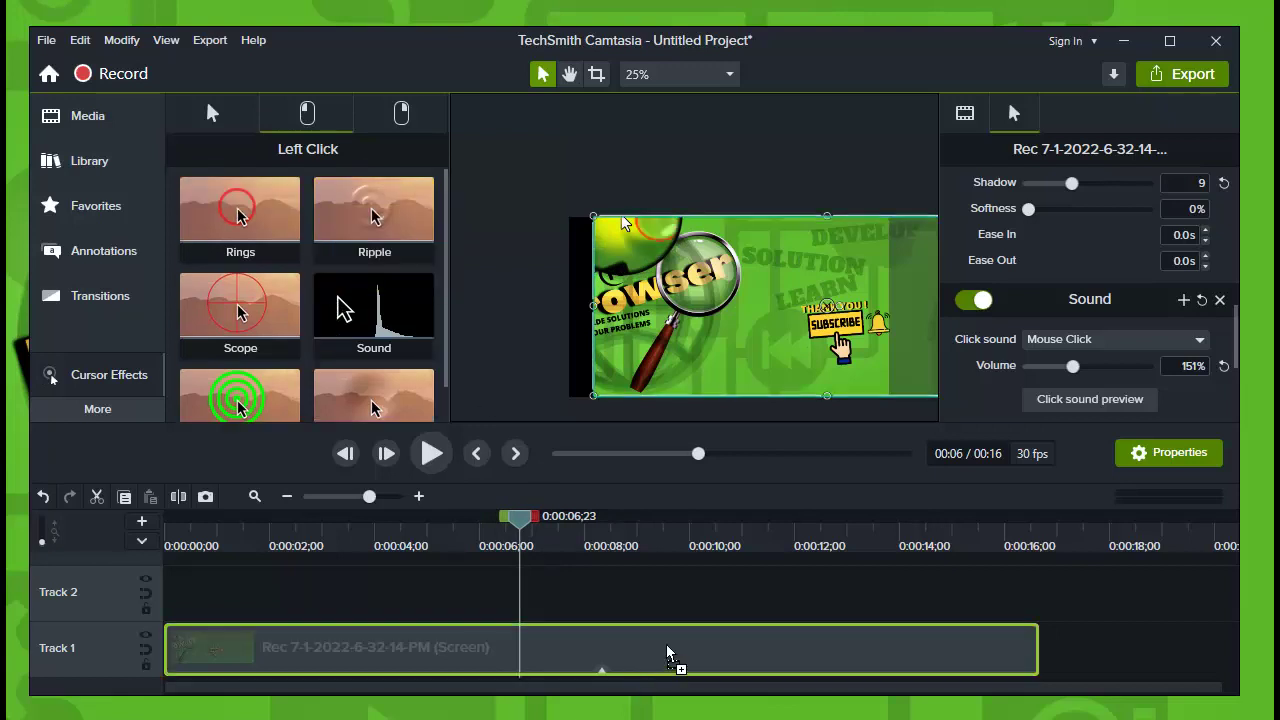
pyautogui.moveTo(669, 657); pyautogui.dragTo(600, 646)
pyautogui.moveTo(630, 550); pyautogui.dragTo(341, 540)
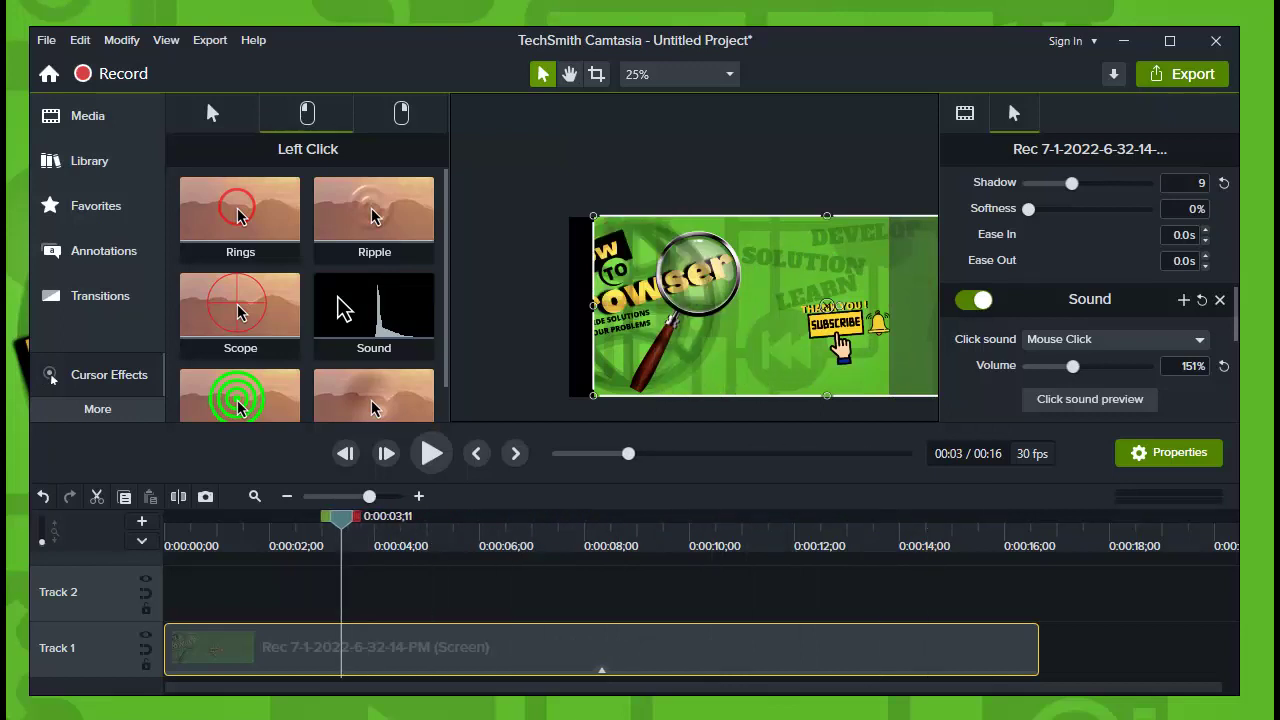